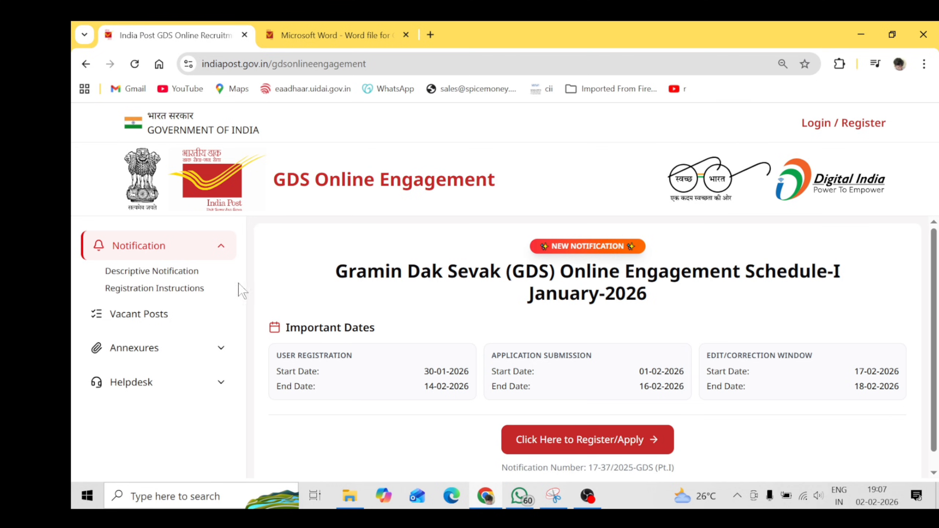
Open the descriptive notification PDF and scroll through its contents
click(165, 288)
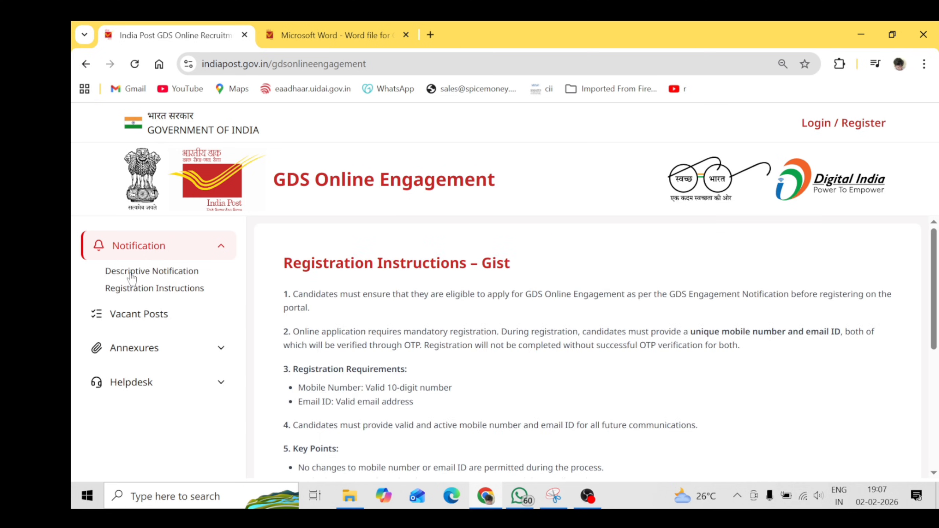
click(132, 272)
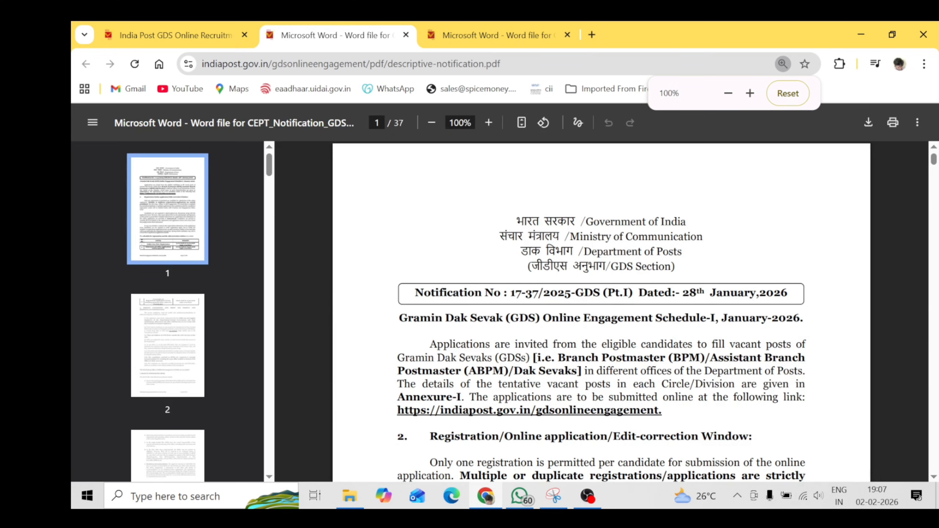
scroll(602, 312, down, 20)
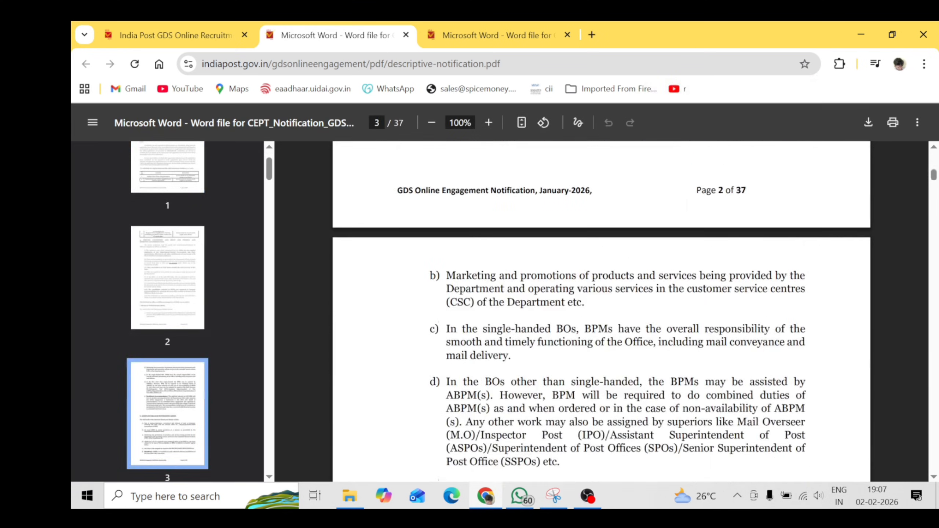
scroll(602, 312, down, 20)
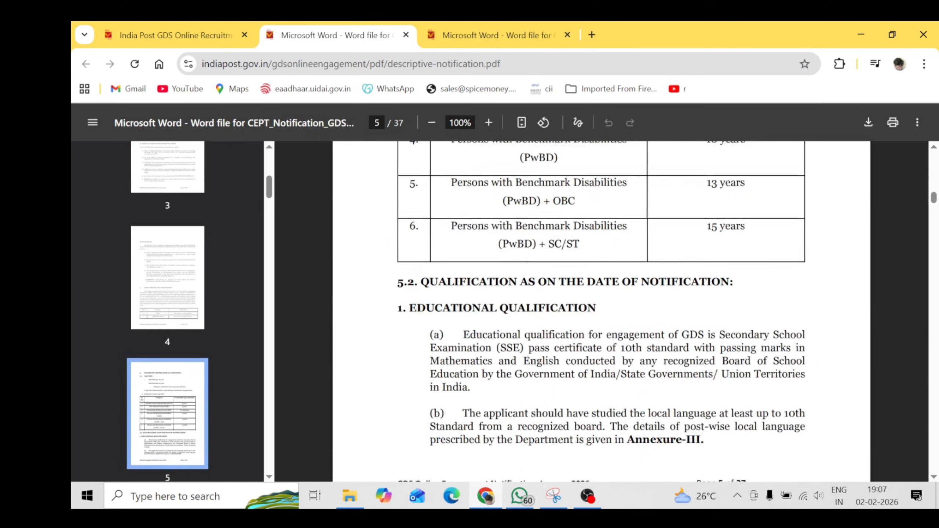
scroll(602, 312, down, 10)
Return to the portal tab and reload the Schedule-I home page
click(171, 35)
scroll(366, 409, down, 5)
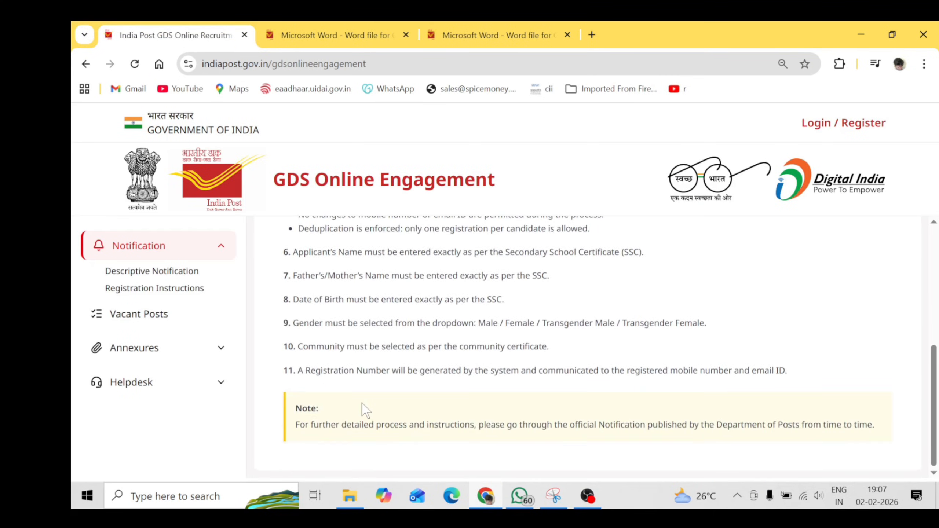
scroll(367, 409, up, 5)
click(134, 64)
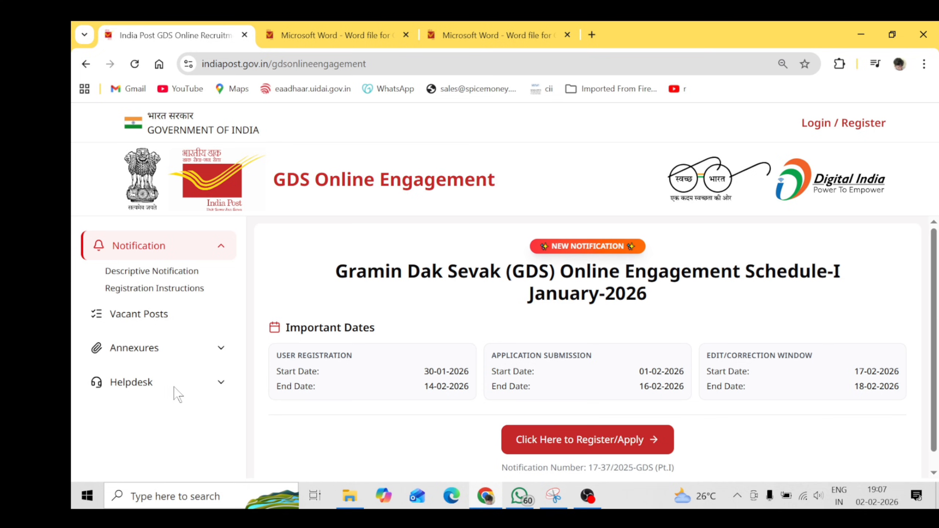
Start a new candidate registration and verify the mobile number by OTP
click(595, 441)
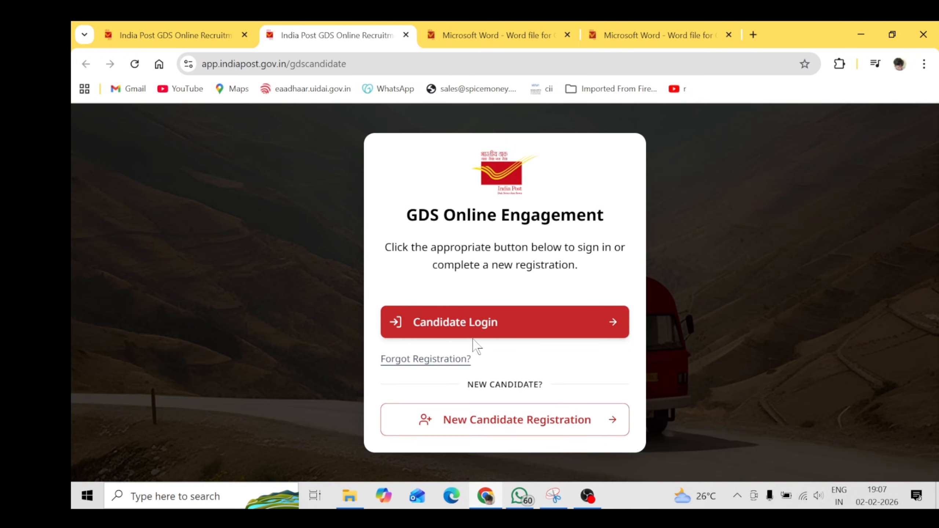
click(507, 431)
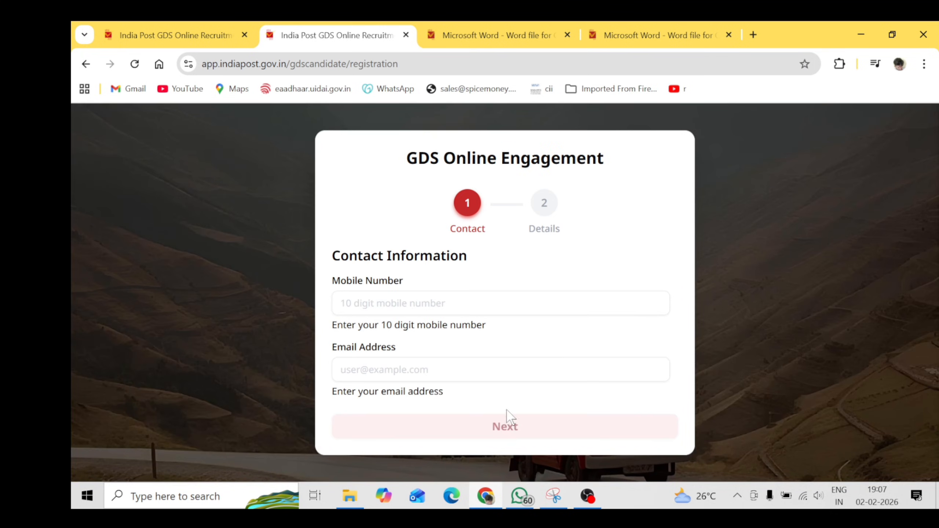
click(414, 303)
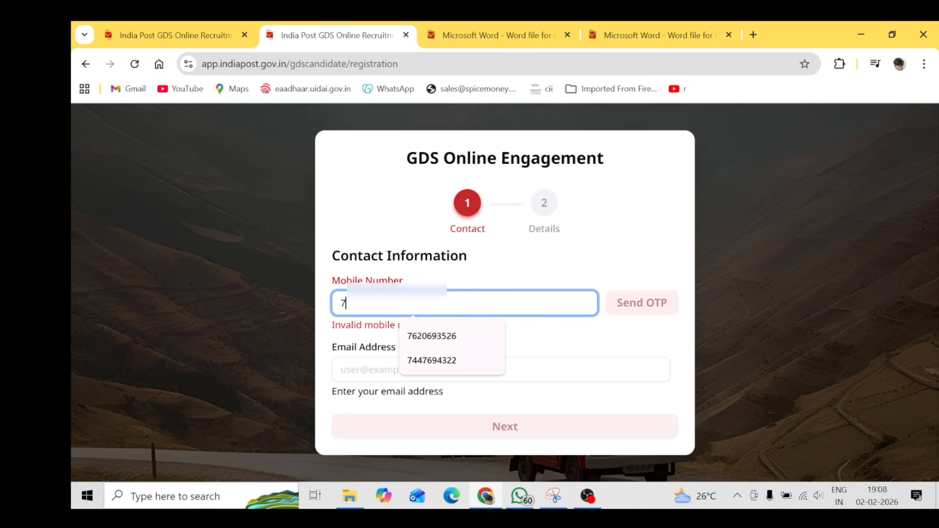
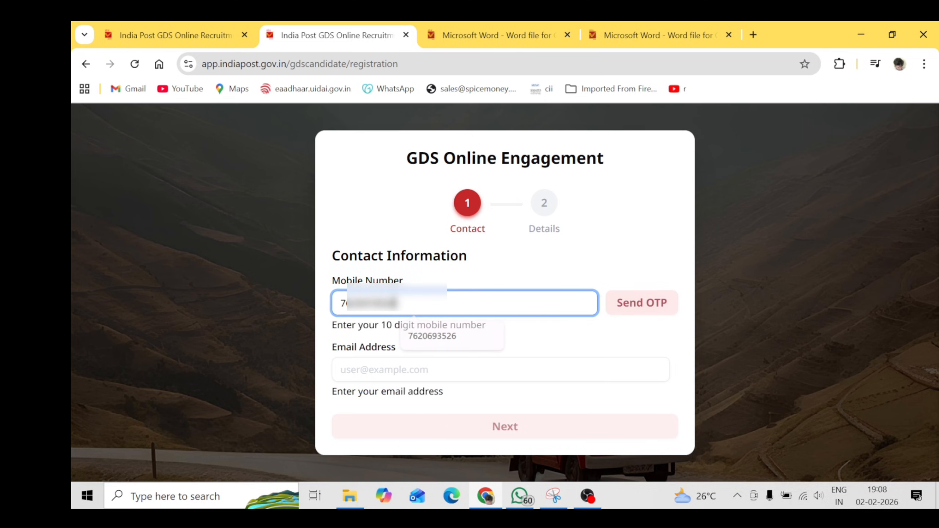
click(624, 309)
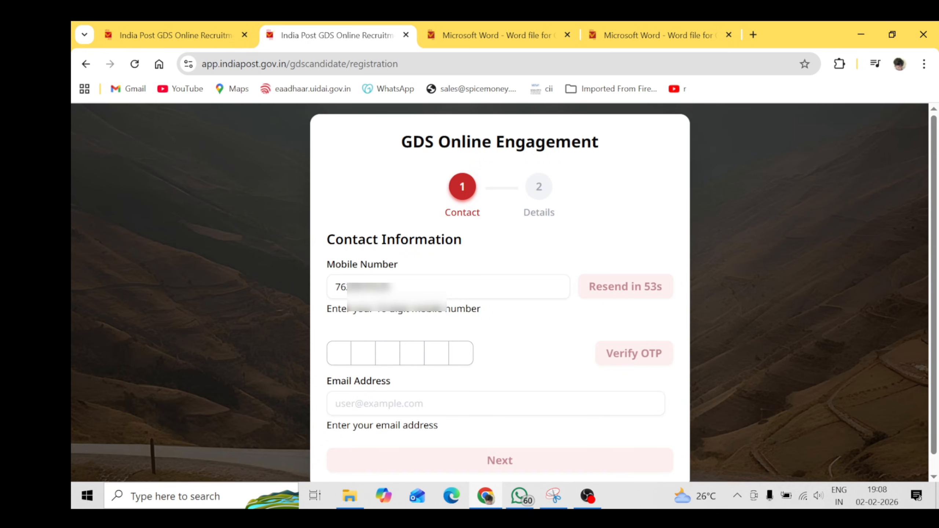
click(339, 353)
text(5)
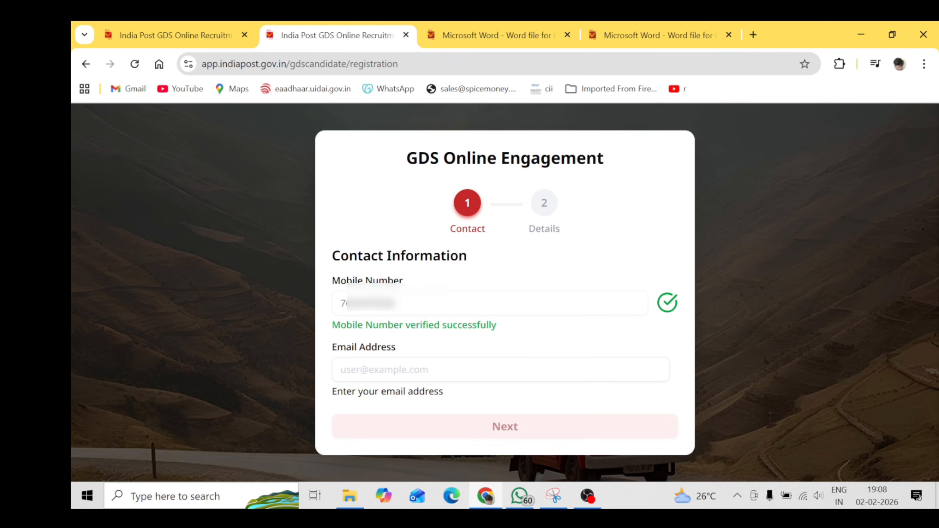
Fill in the saved e-mail address, verify it by OTP, and continue to Basic Details
click(498, 370)
click(497, 400)
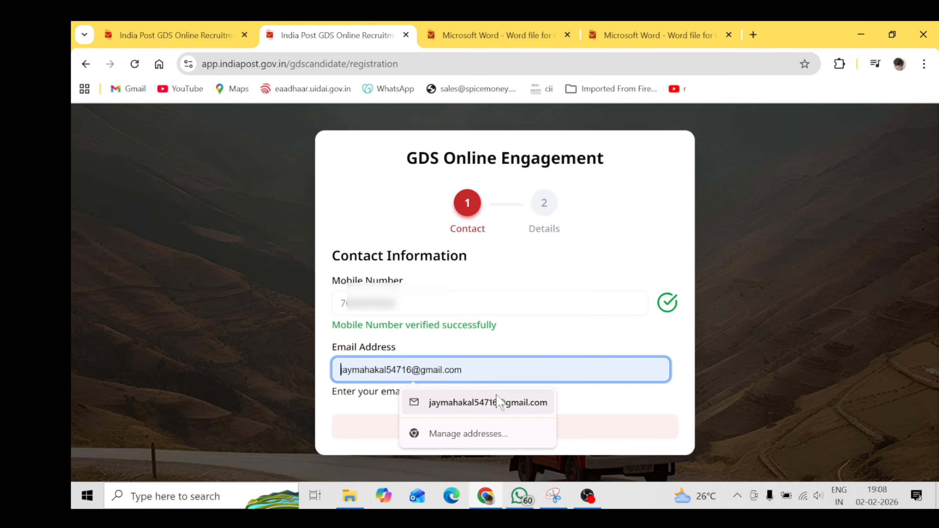
click(479, 403)
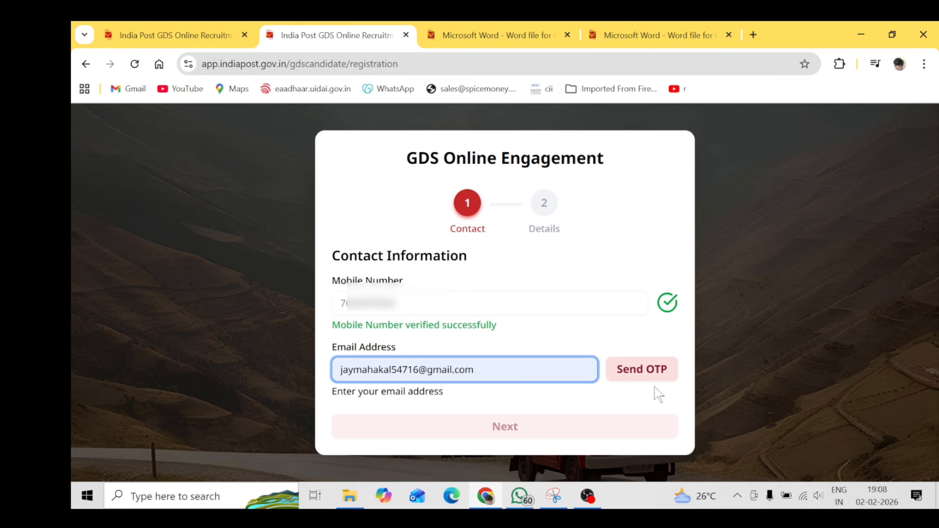
click(653, 374)
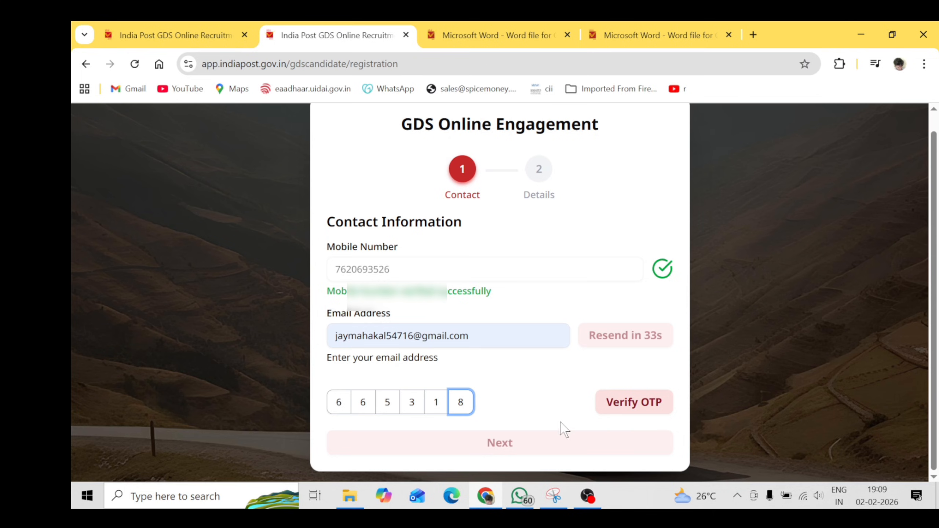
click(631, 413)
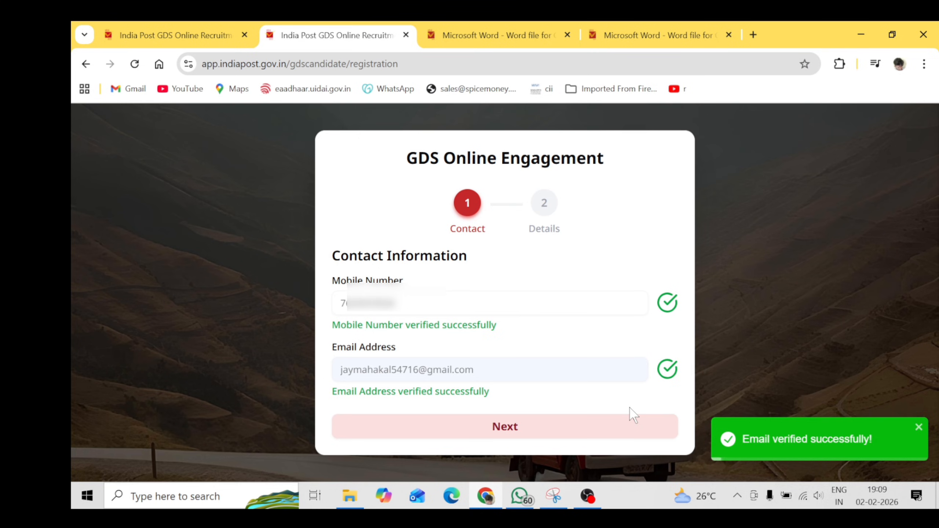
click(515, 438)
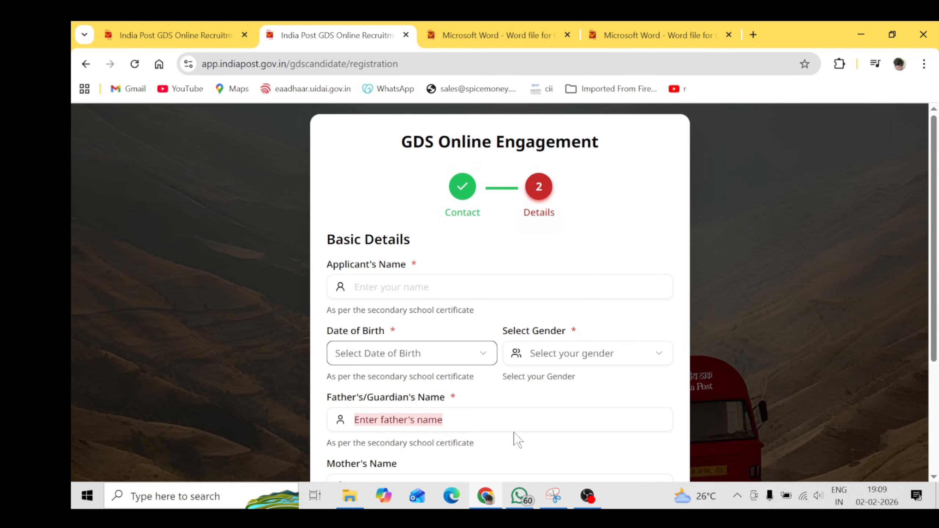
Enter the applicant's name, pick a date of birth, and set gender to Male
click(448, 288)
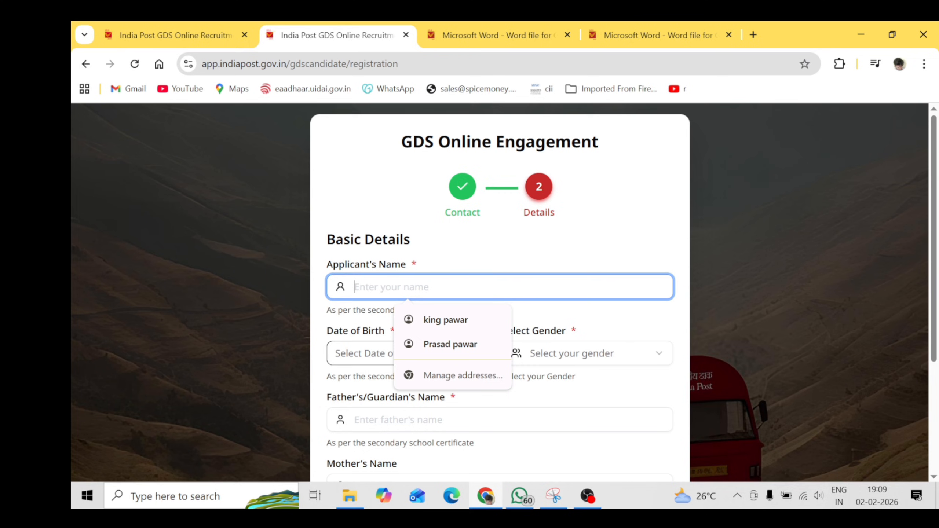
text(prasad)
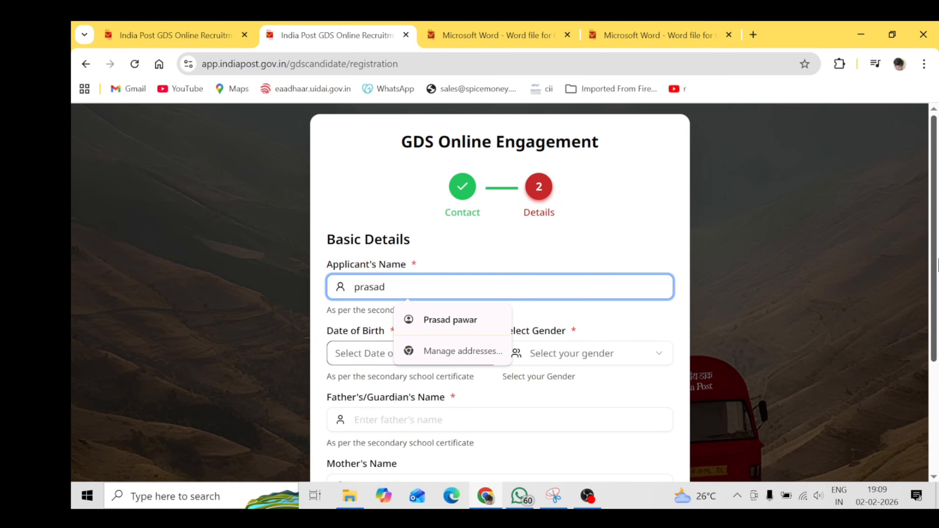
scroll(404, 259, down, 3)
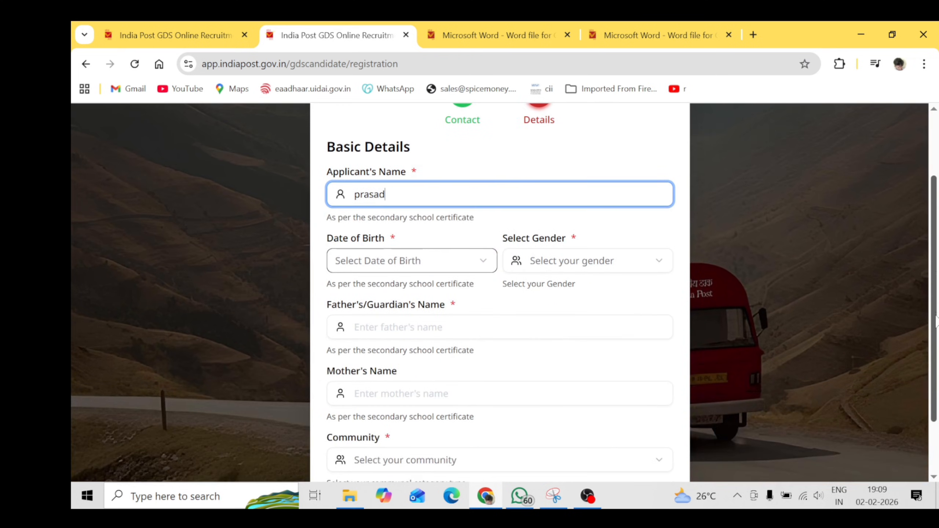
click(401, 263)
click(428, 346)
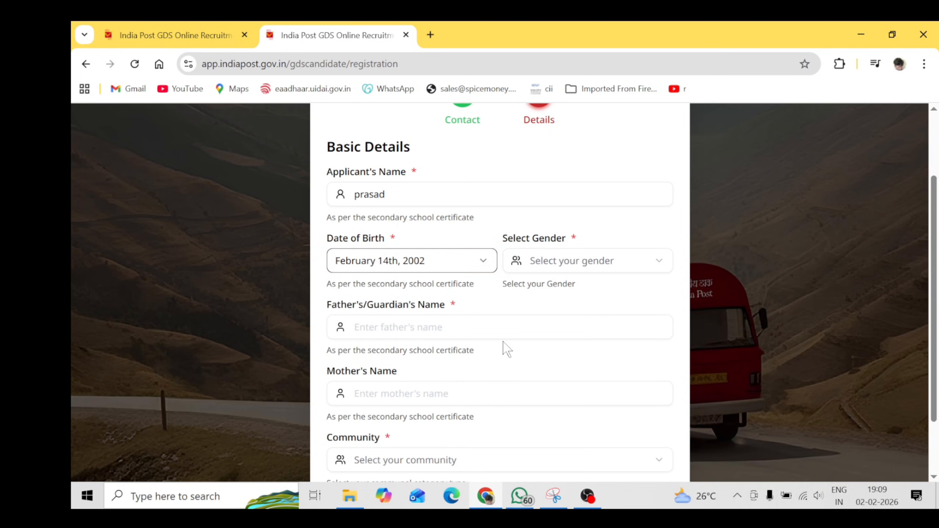
click(599, 268)
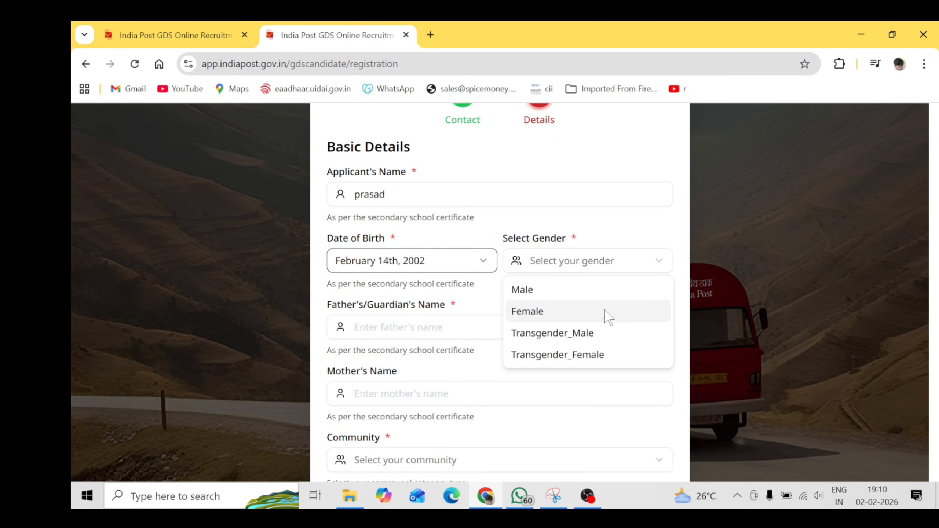
click(536, 293)
Enter the father's and mother's names, set community to OBC, and submit the registration
click(543, 319)
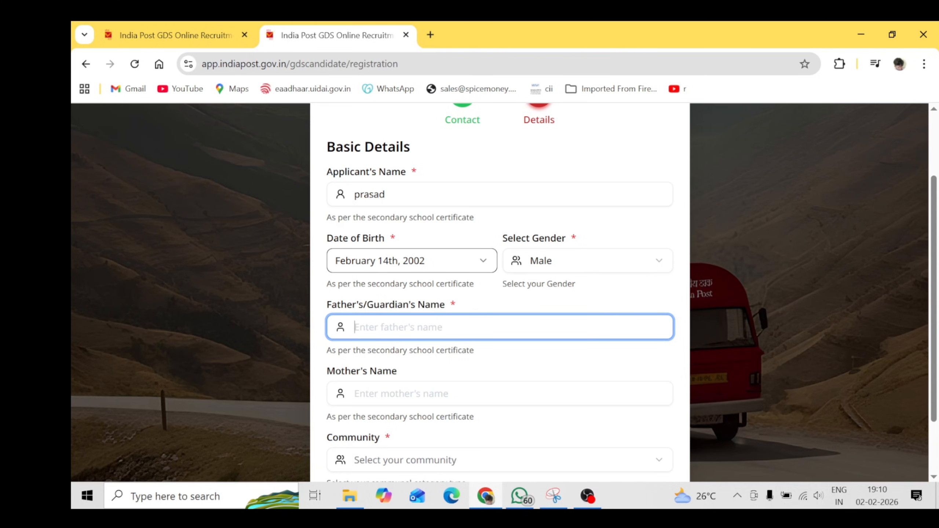
text(abc)
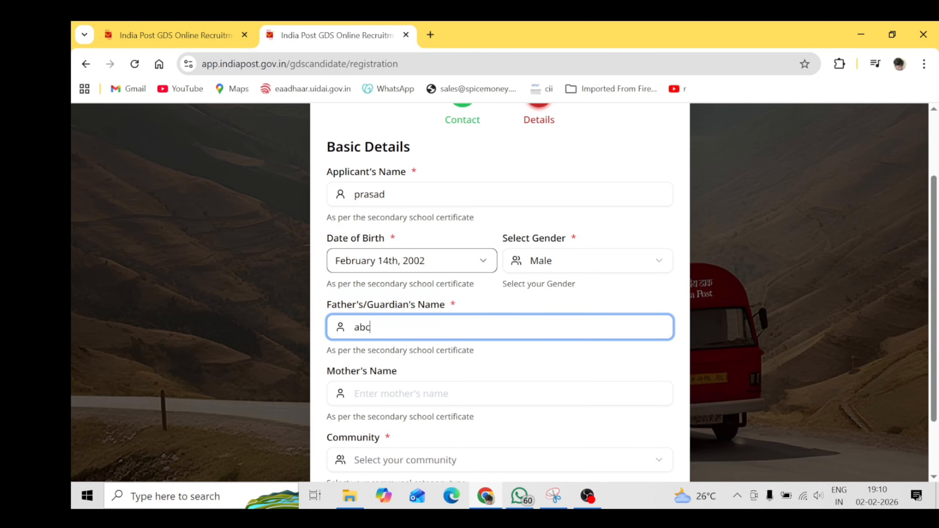
click(426, 391)
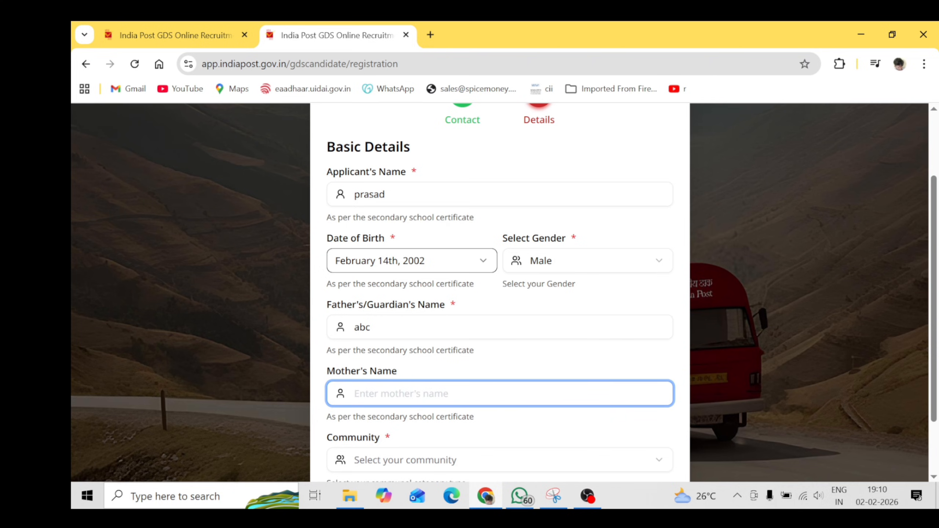
text(aakaa)
scroll(571, 396, down, 2)
click(567, 393)
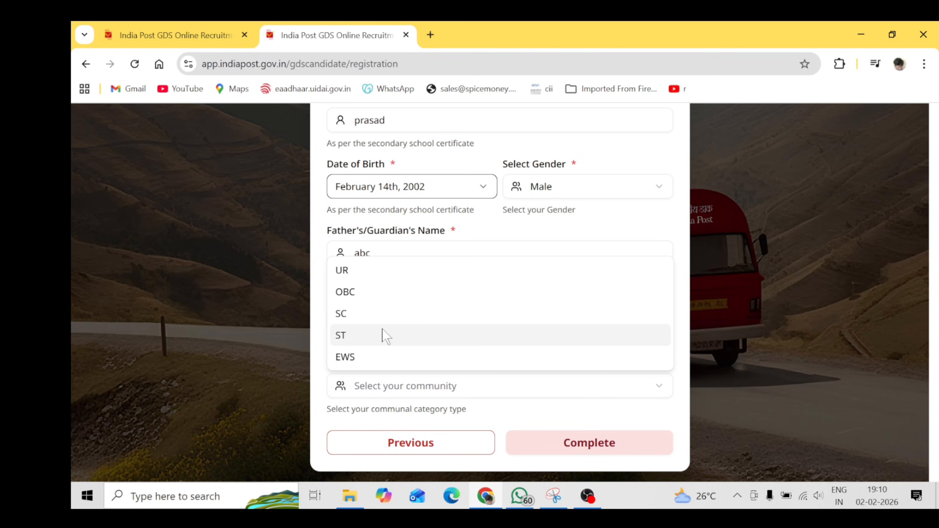
click(383, 298)
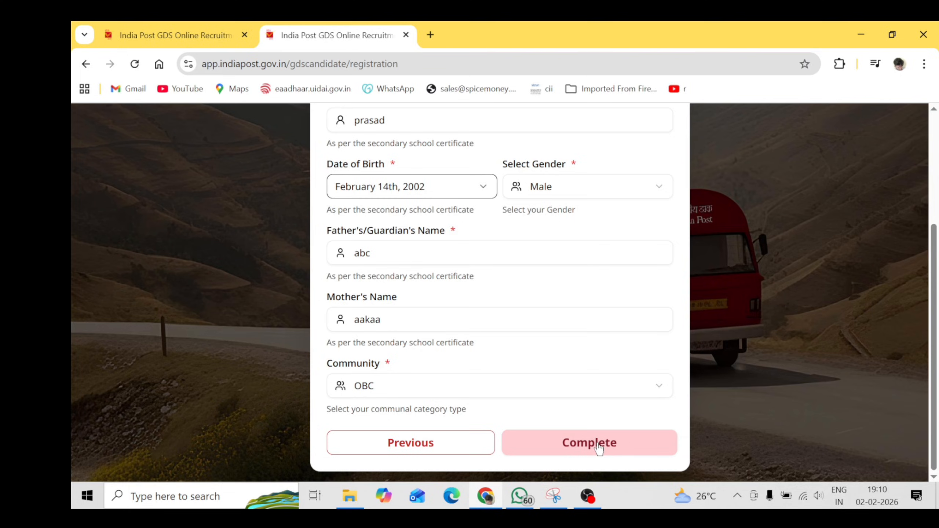
click(588, 447)
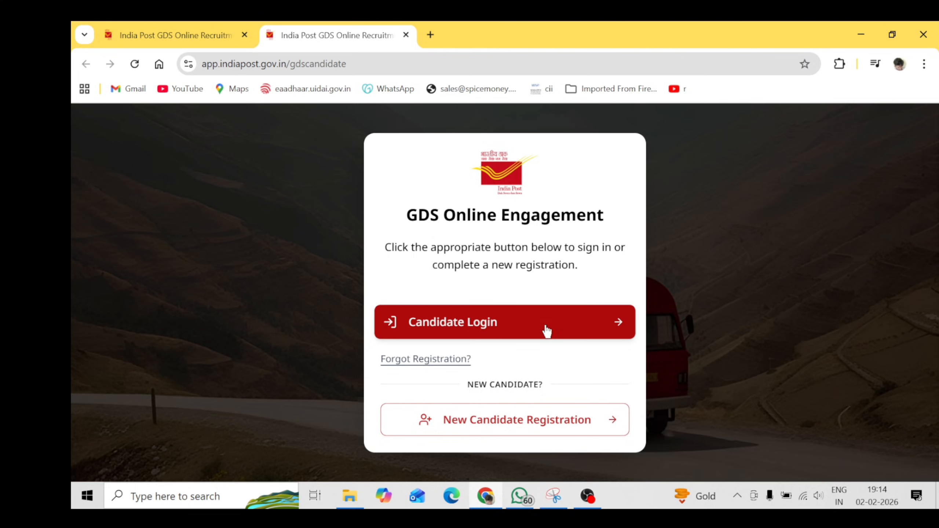
Sign in as a candidate using the pasted registration number and the received 6-digit OTP
click(514, 331)
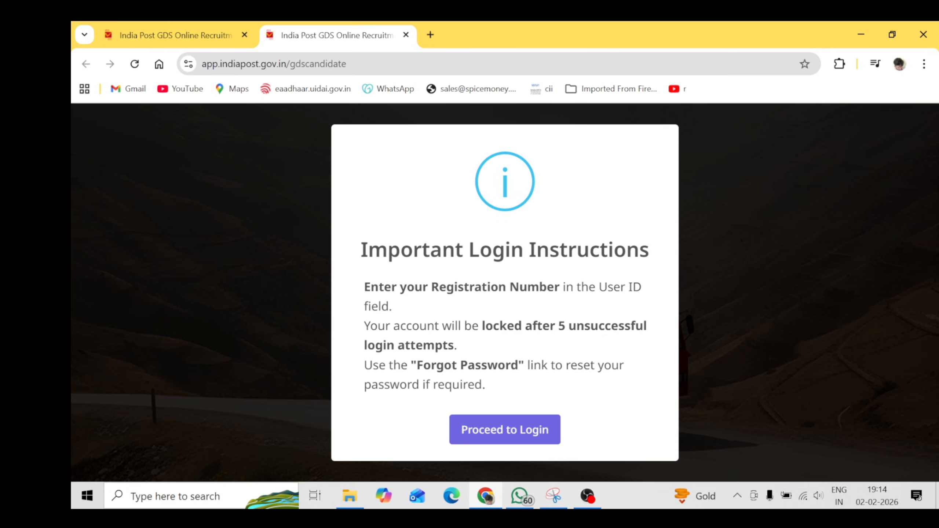
click(517, 440)
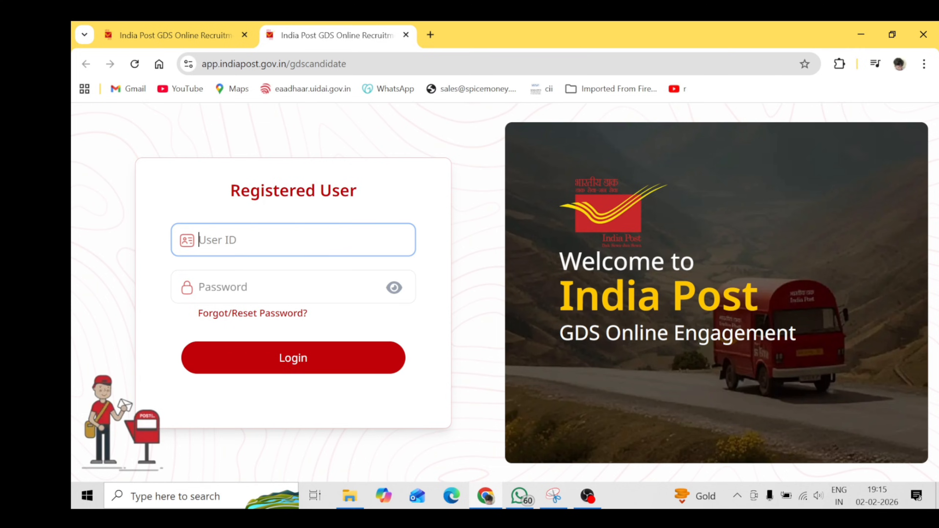
key(ctrl+v)
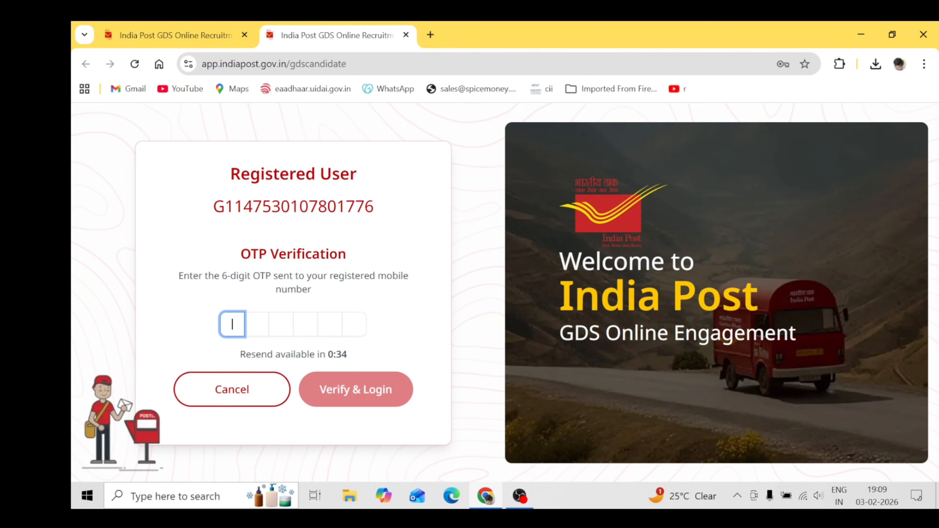
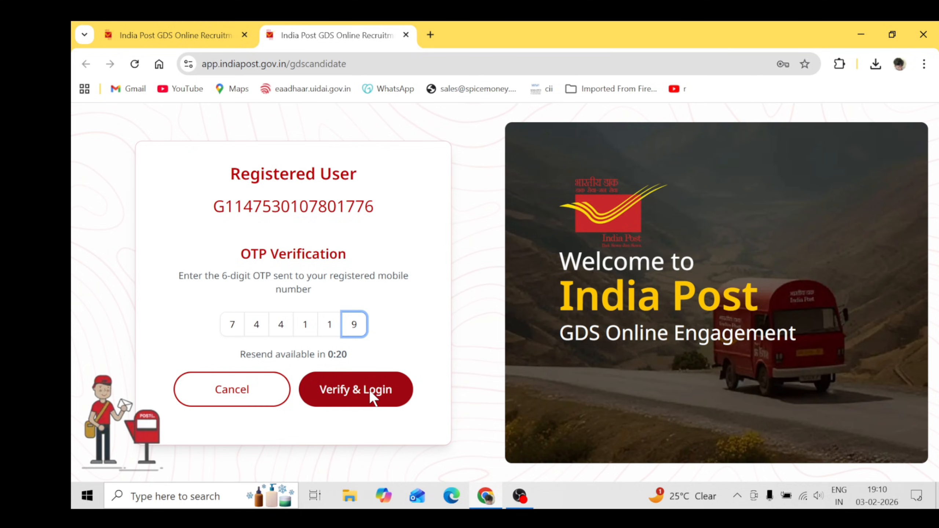
click(355, 387)
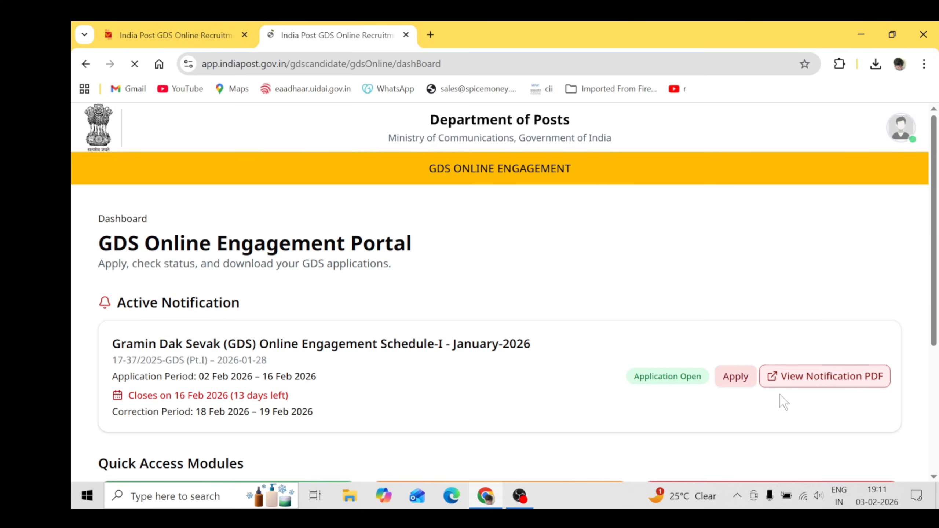
Apply for the open notification, choosing GDS Schedule-I January-2026 as the notification
click(736, 378)
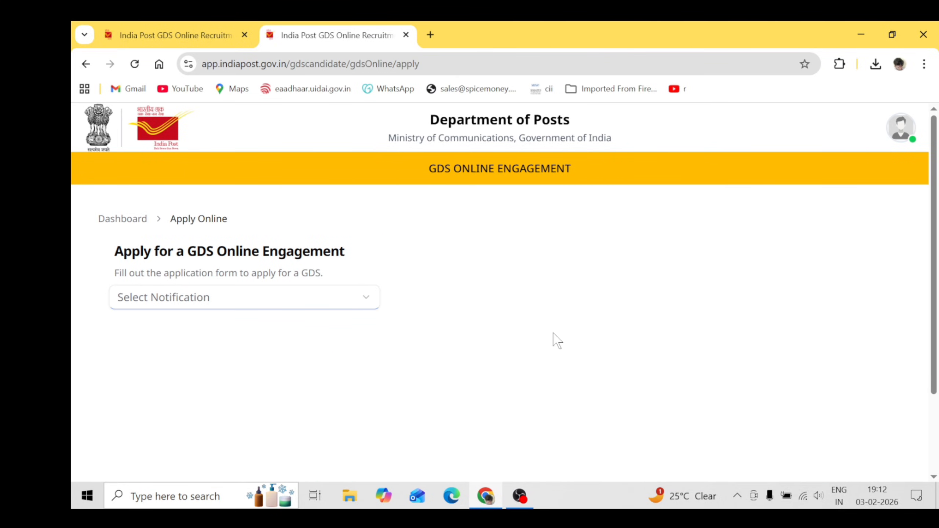
click(277, 301)
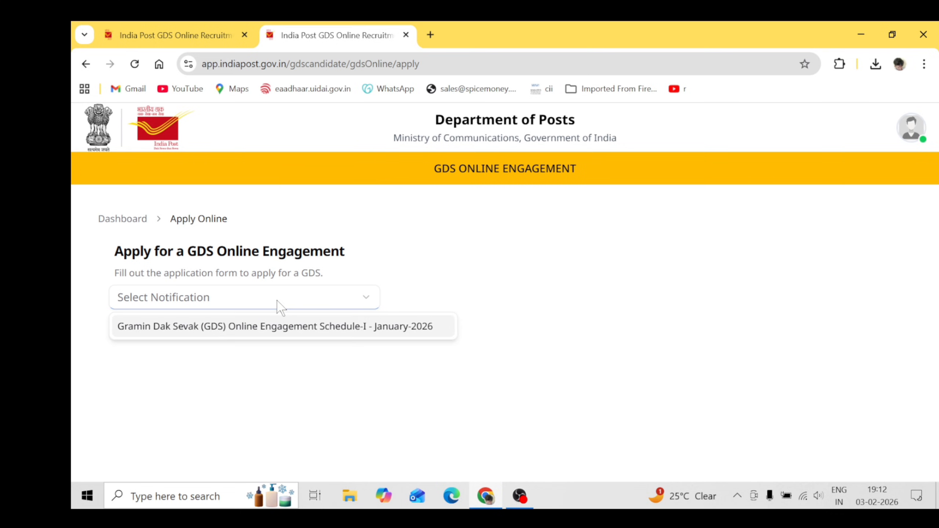
click(238, 304)
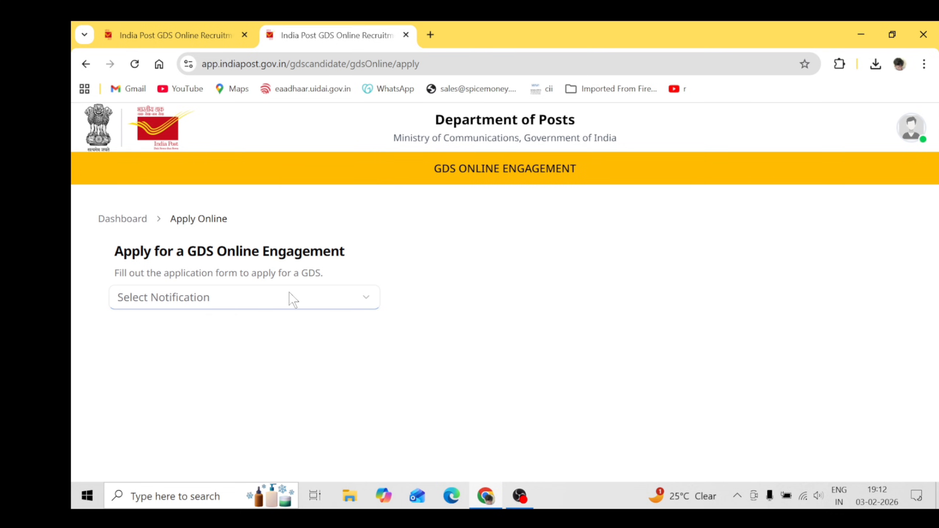
click(293, 300)
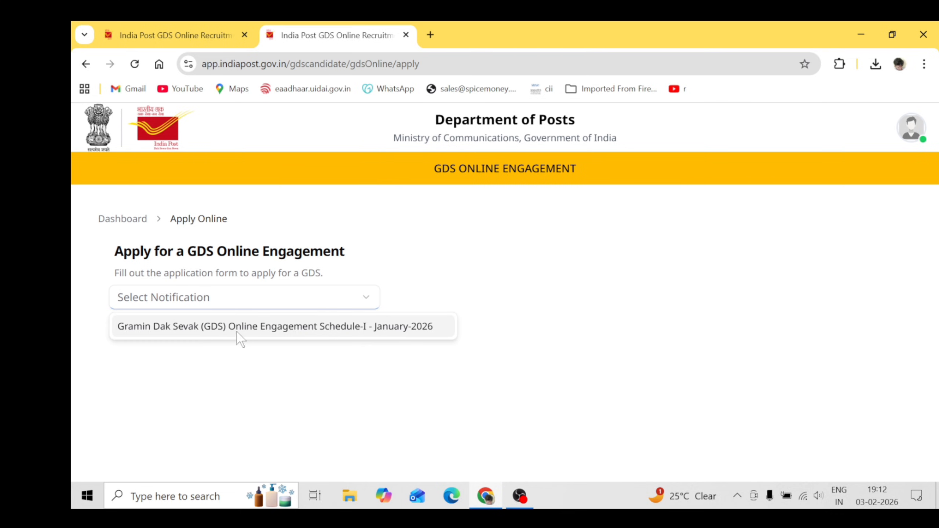
click(310, 336)
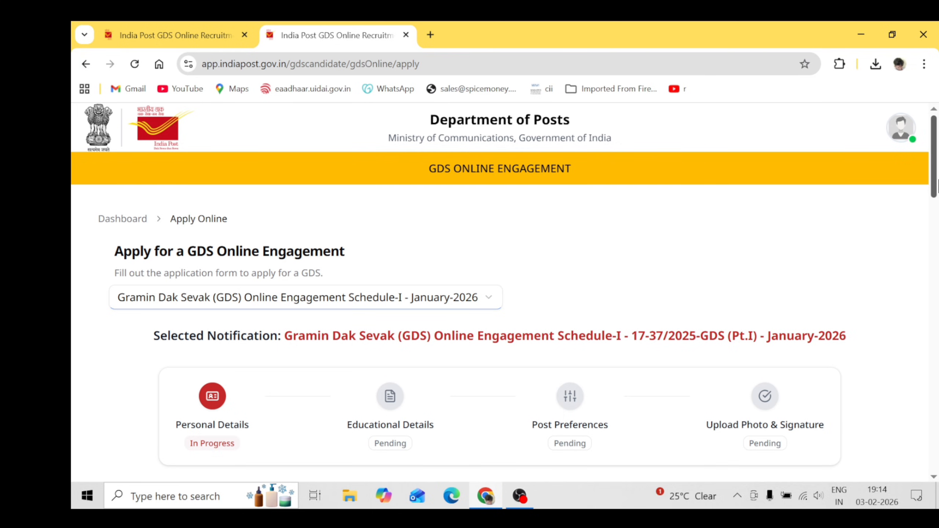
In Other Details, set Marital Status to Married, PwBD to No, and Employment Status to No
scroll(937, 191, down, 1)
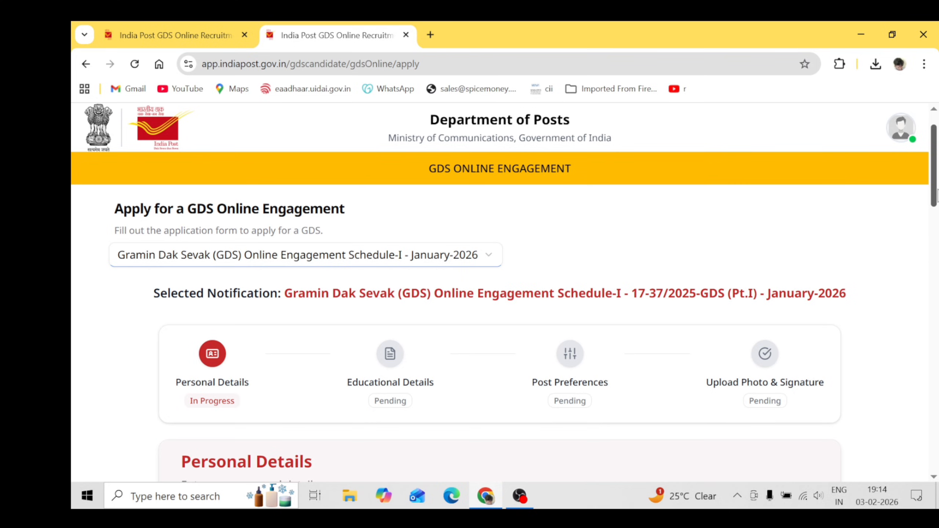
drag(937, 192, 937, 270)
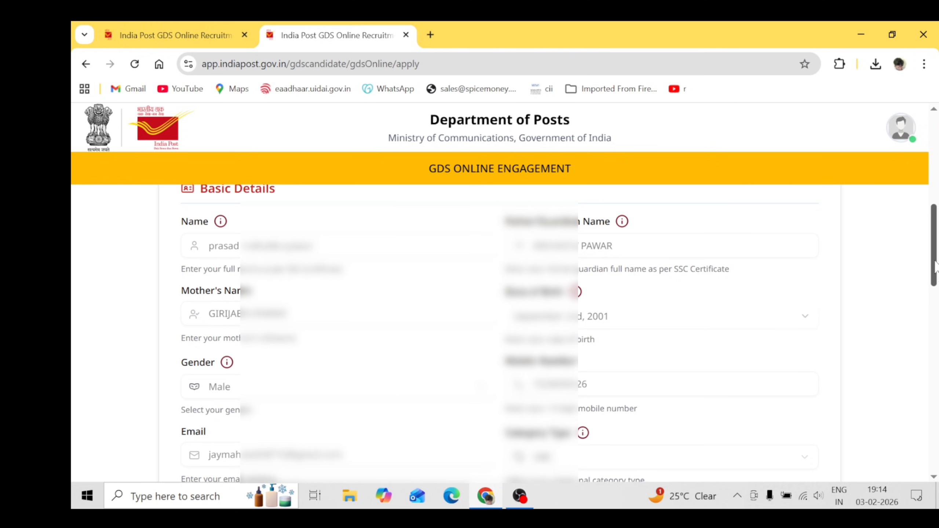
scroll(937, 281, down, 5)
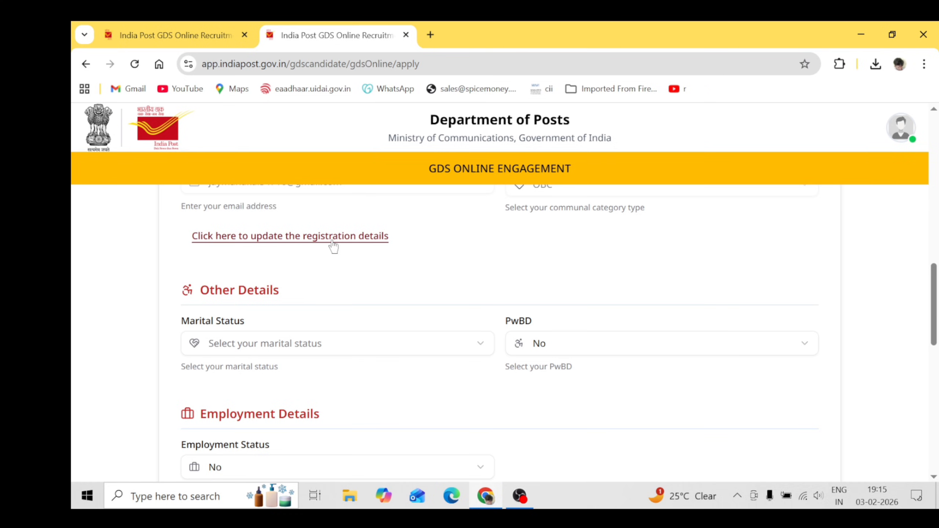
click(295, 354)
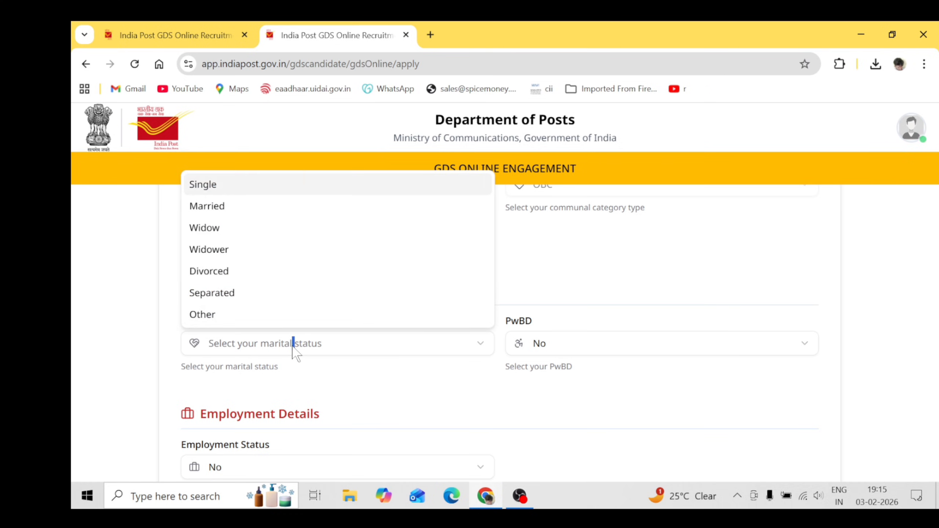
click(245, 211)
click(578, 344)
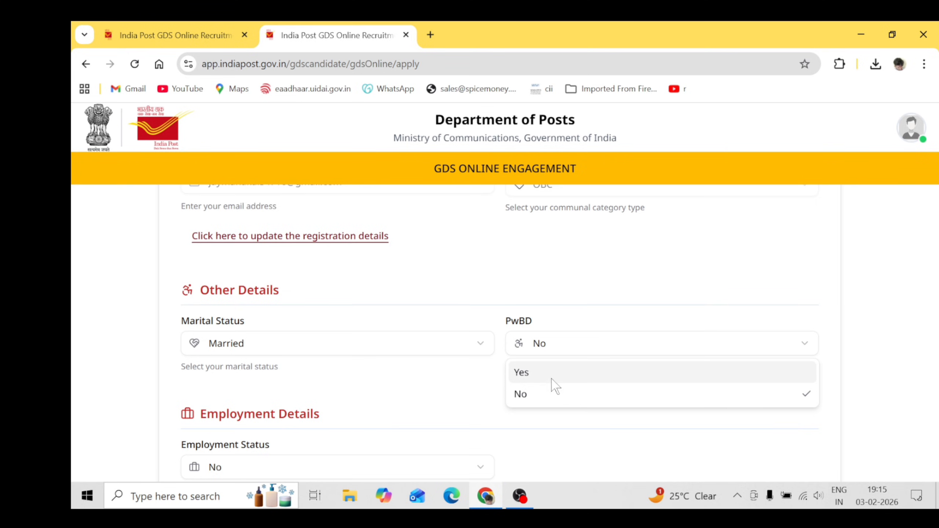
click(546, 394)
drag(936, 281, 938, 320)
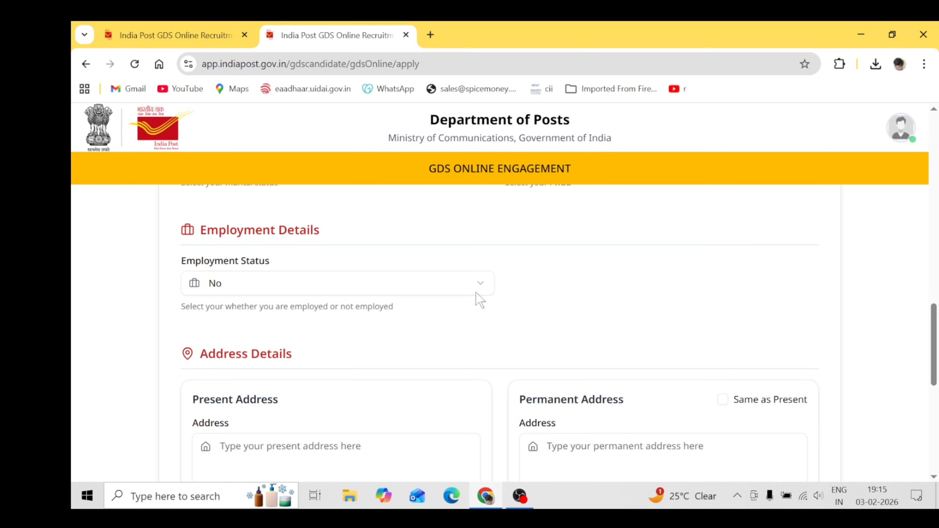
click(390, 287)
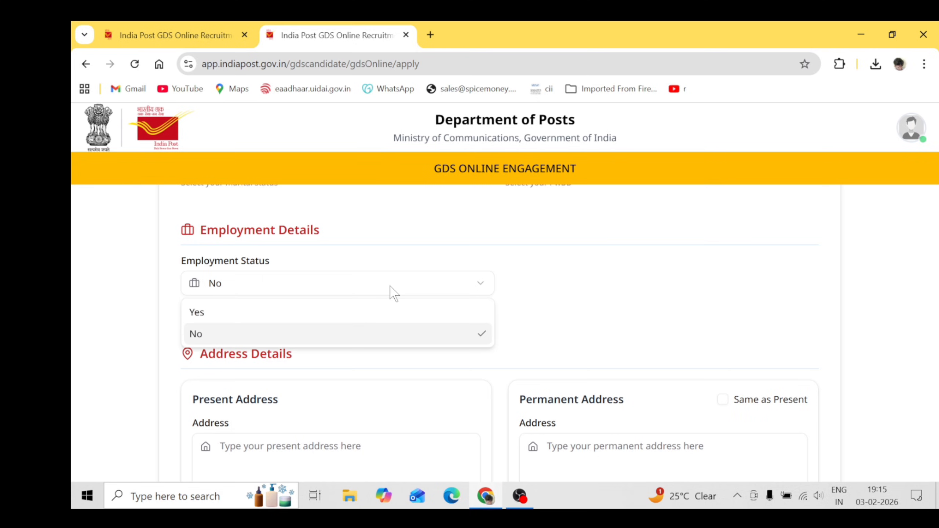
click(337, 321)
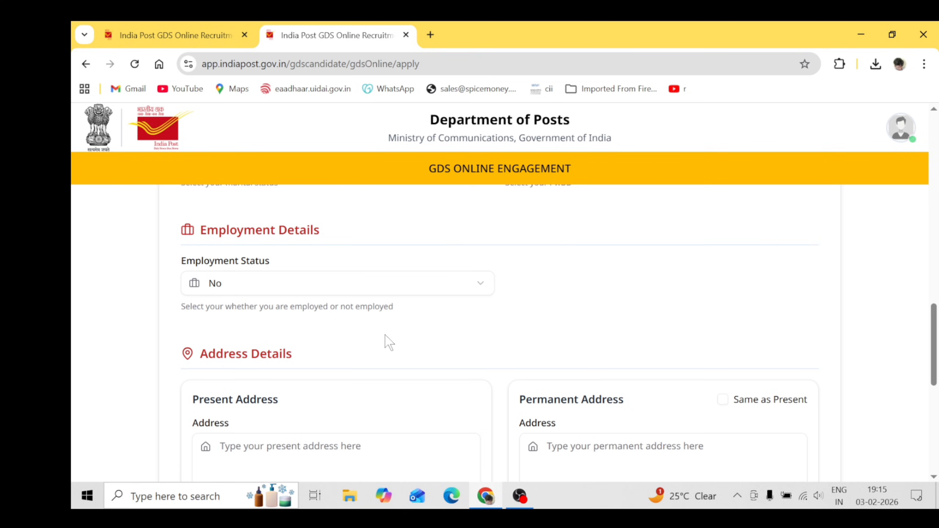
scroll(388, 342, down, 4)
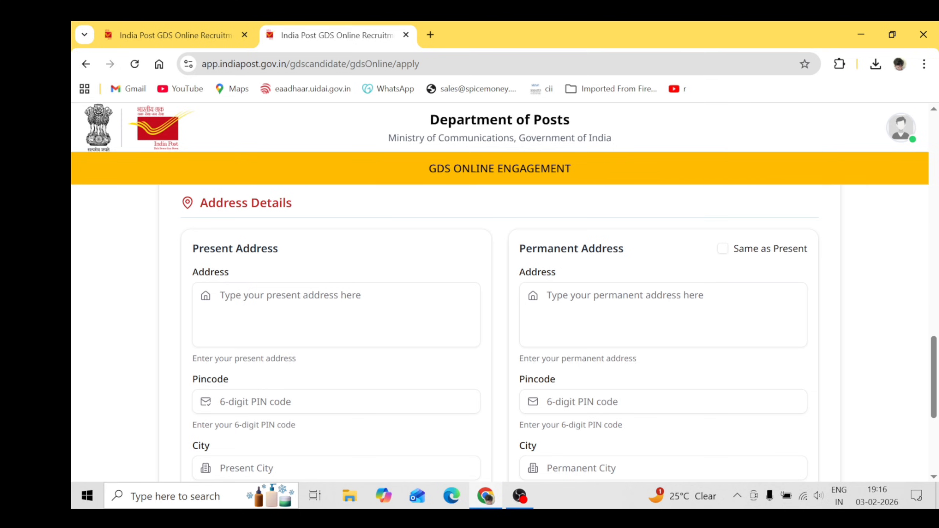
Enter the present address and pincode for JALNA, MAHARASHTRA, then Save & Next
click(292, 307)
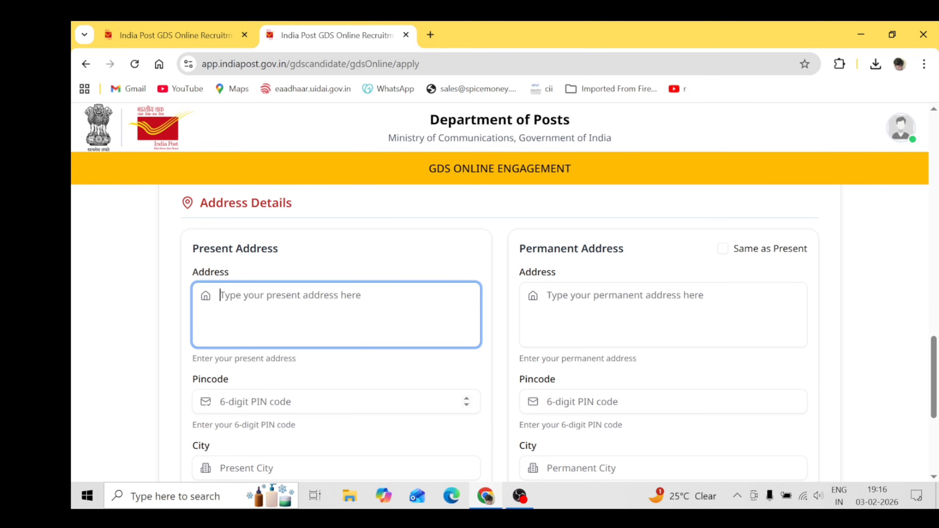
click(347, 403)
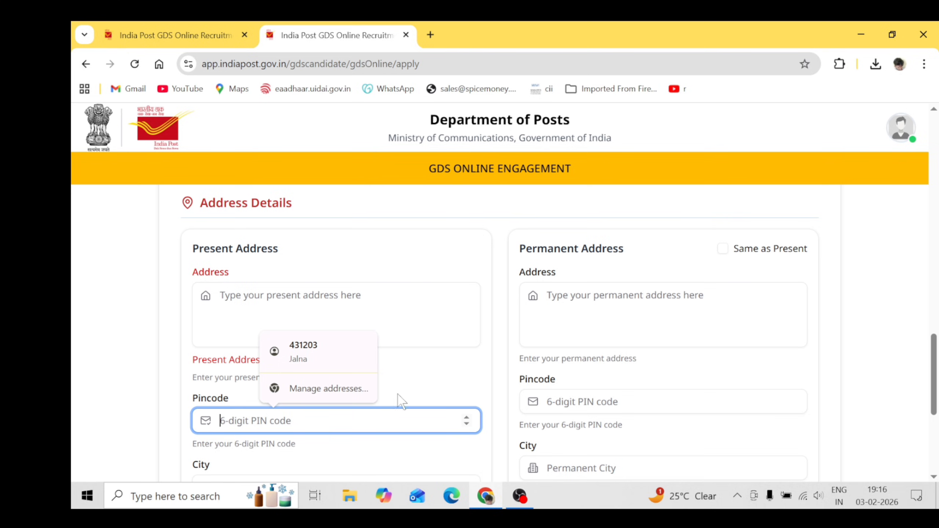
scroll(935, 374, down, 4)
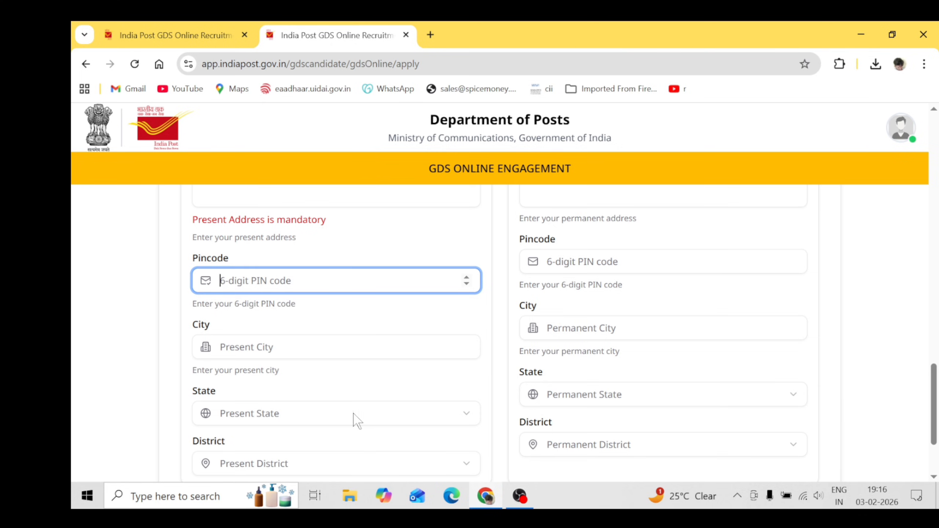
scroll(937, 411, down, 2)
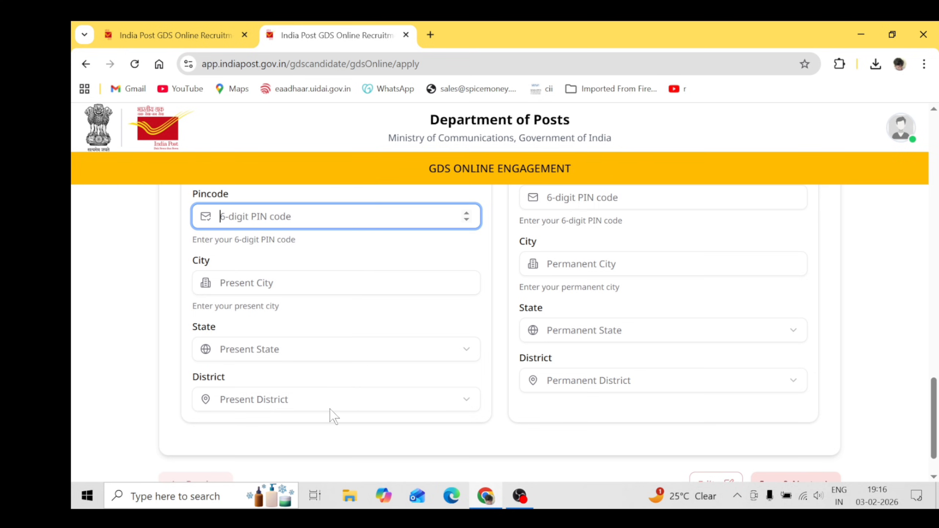
scroll(330, 411, up, 5)
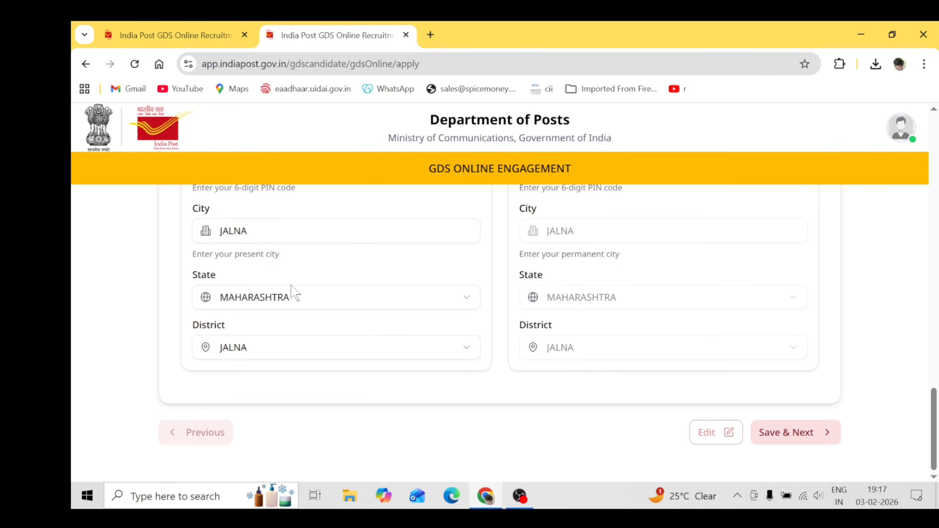
scroll(495, 354, up, 15)
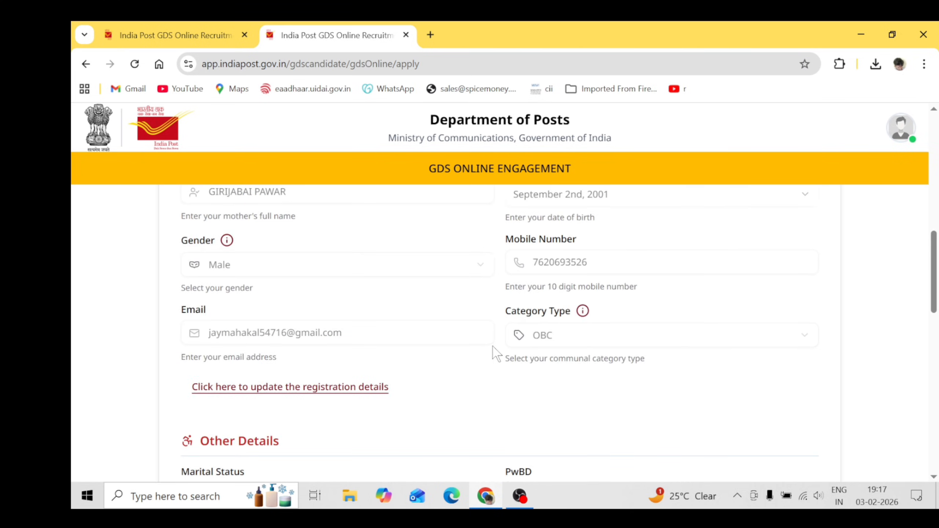
scroll(496, 355, down, 10)
scroll(496, 355, down, 5)
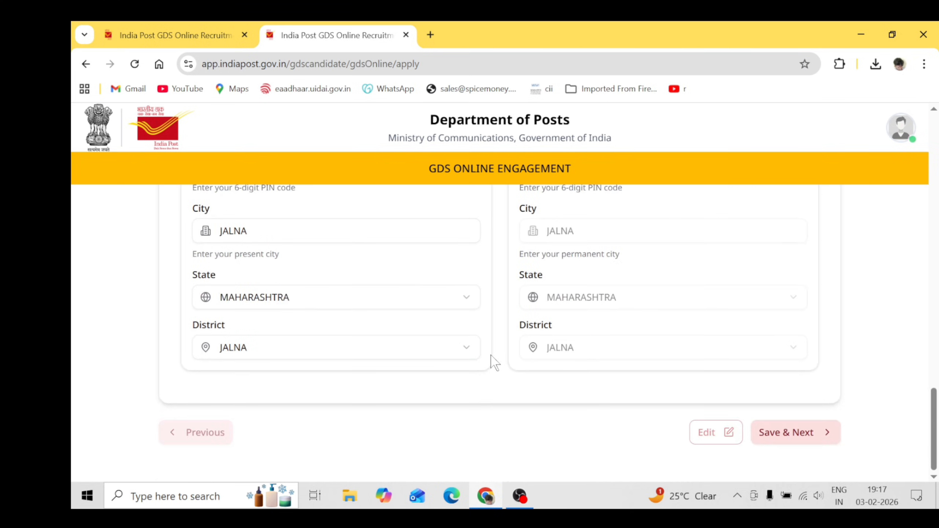
click(781, 441)
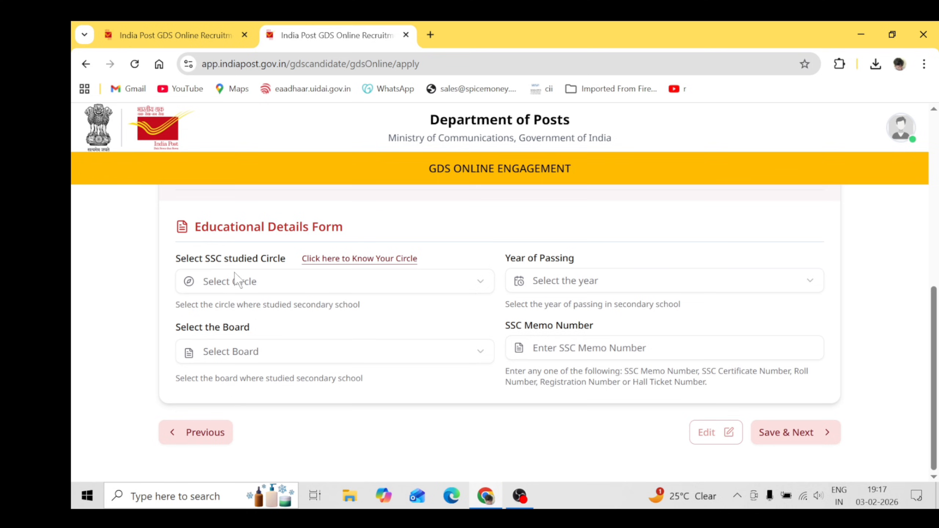
Set SSC to Maharashtra Circle, passing year 2018, and Maharashtra State Board (600 Marks)
click(299, 287)
scroll(328, 350, down, 4)
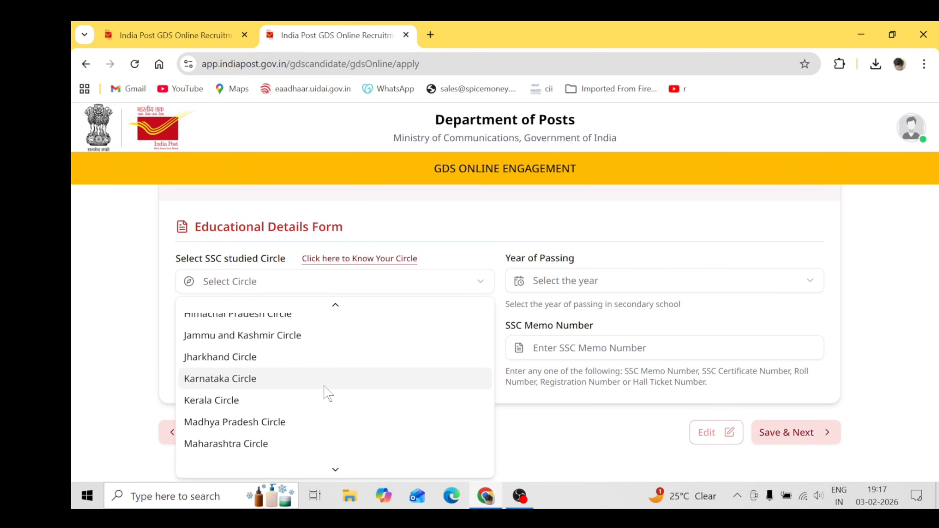
click(286, 445)
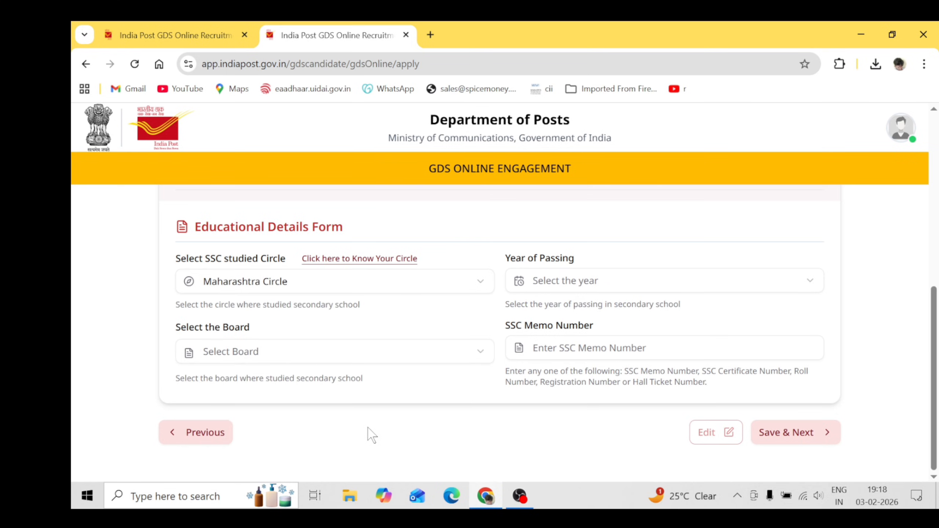
click(643, 285)
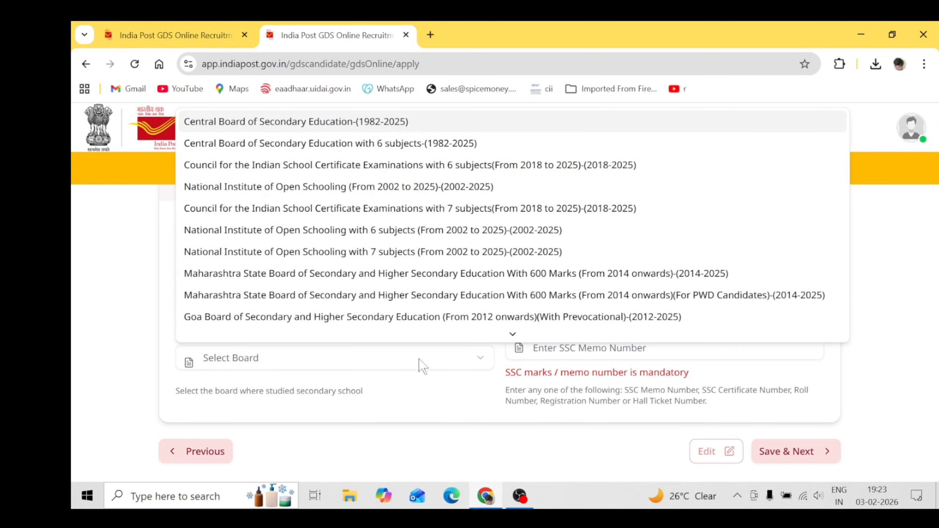
click(423, 366)
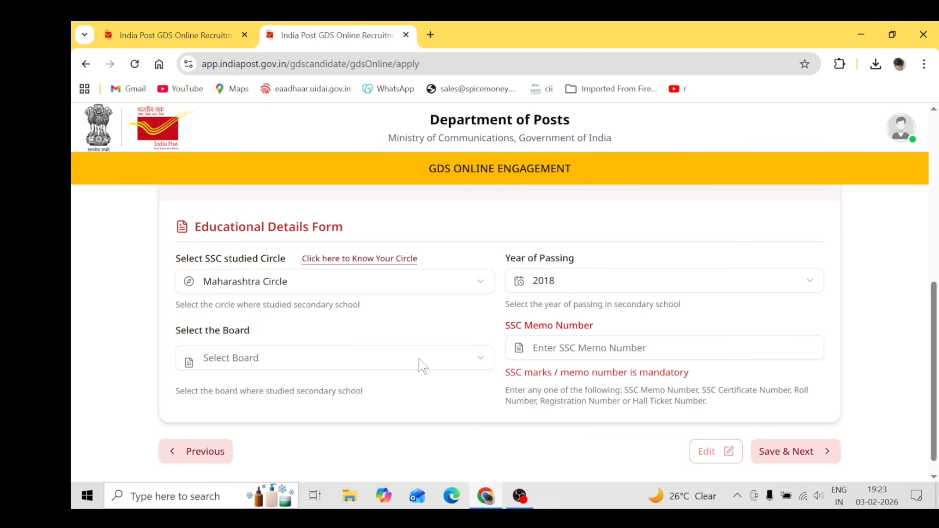
click(423, 366)
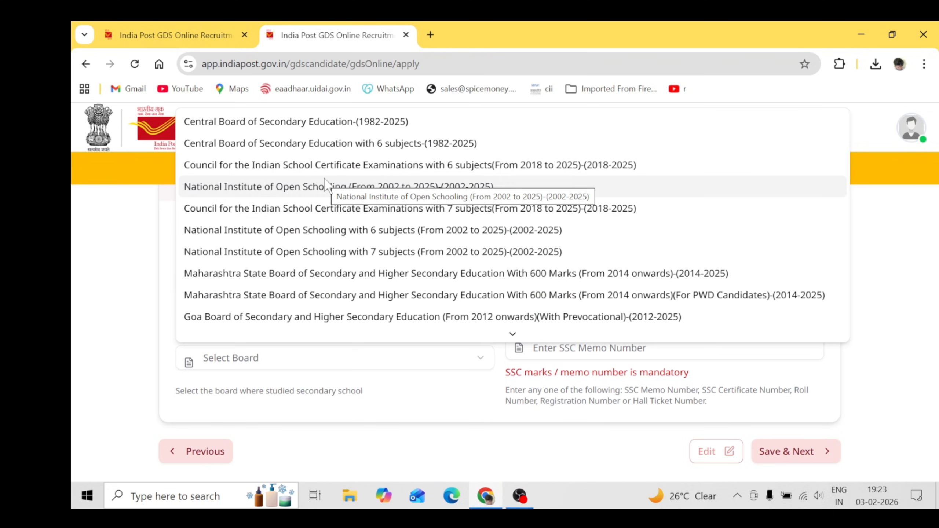
click(335, 294)
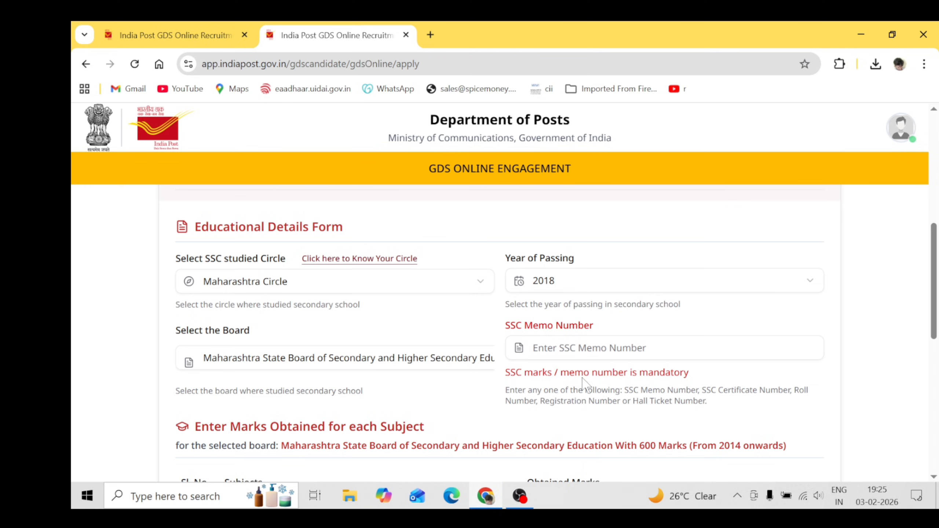
Type the SSC memo number and scroll down to the marks table
click(580, 352)
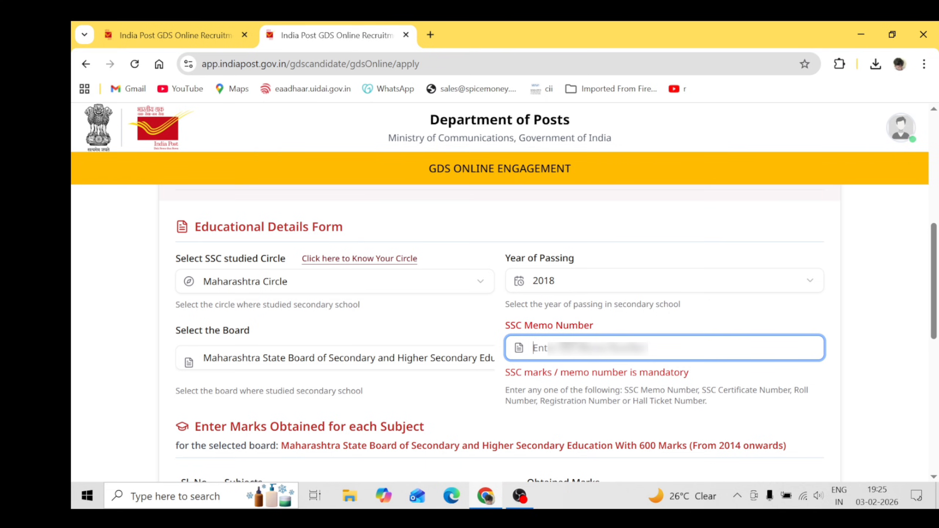
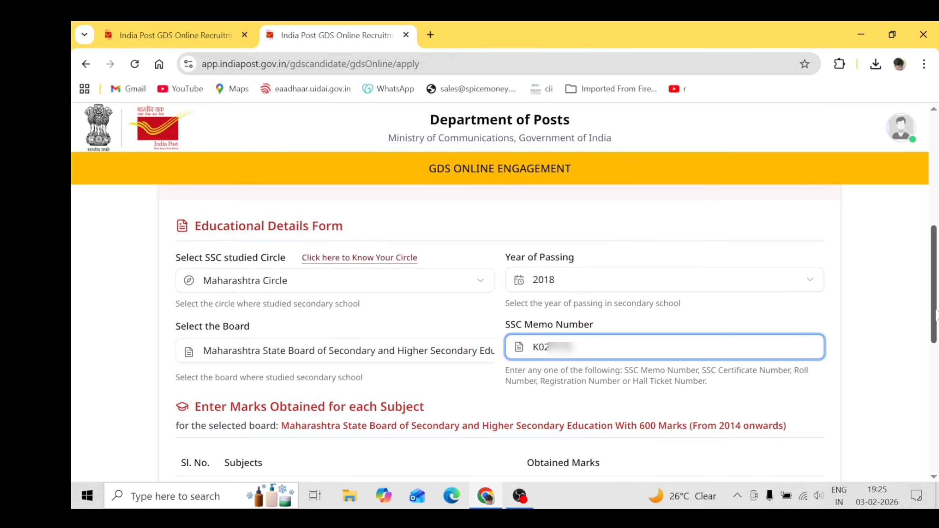
drag(938, 315, 937, 381)
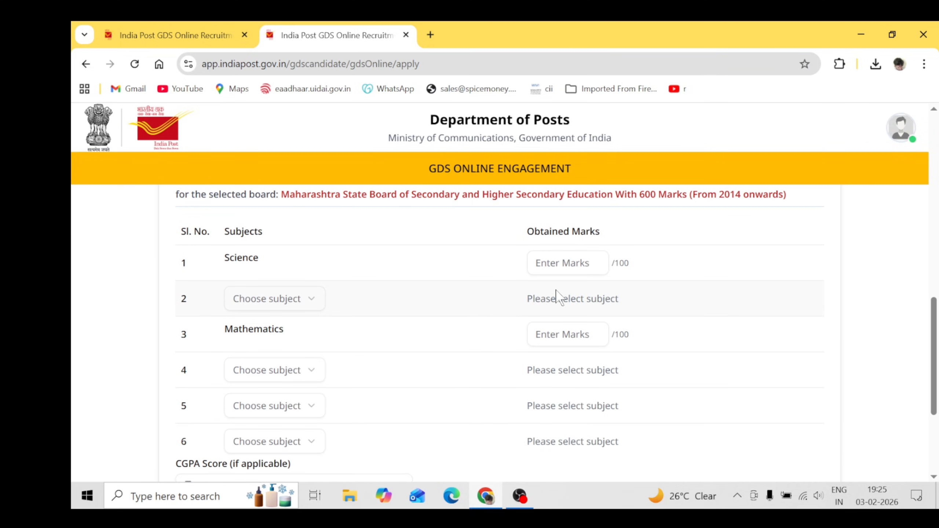
Enter marks Science 71, Second Language Hindi 73, Mathematics 42, First Language Marathi 72
click(566, 263)
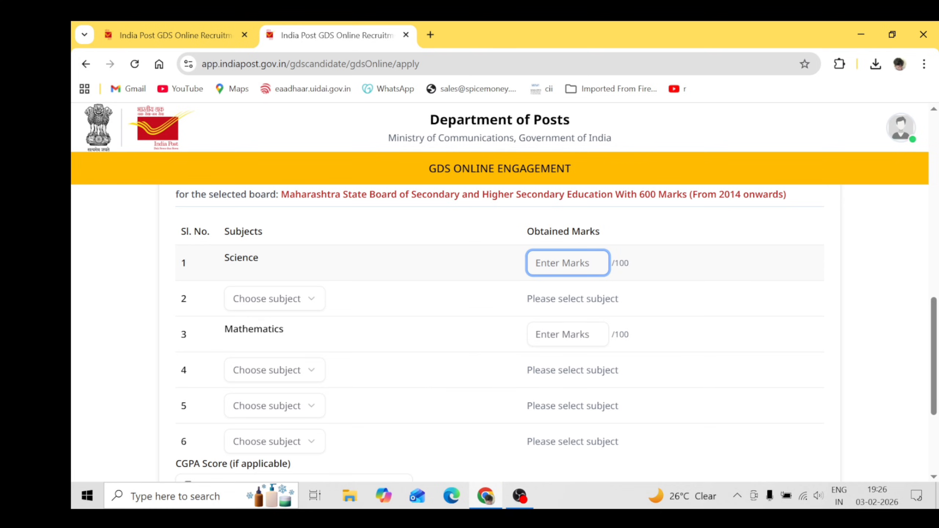
text(71)
click(286, 303)
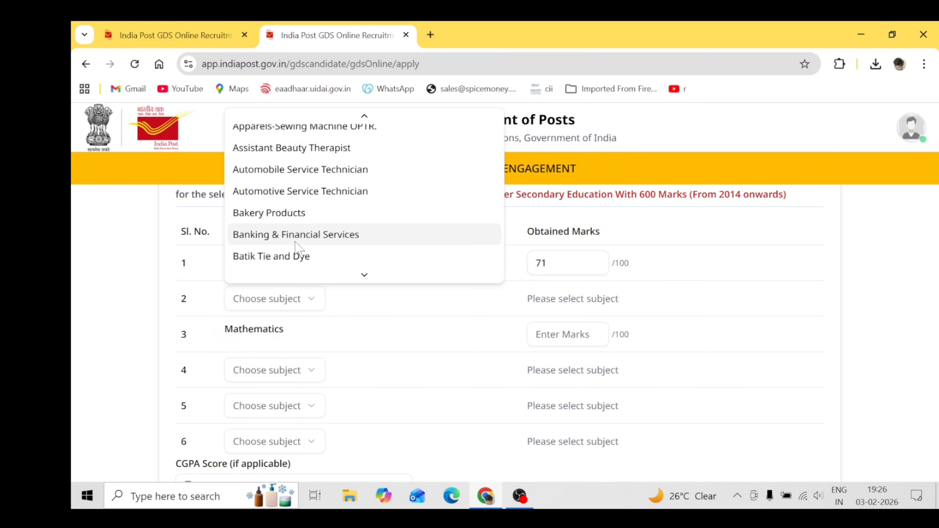
scroll(301, 259, down, 2)
scroll(300, 249, up, 3)
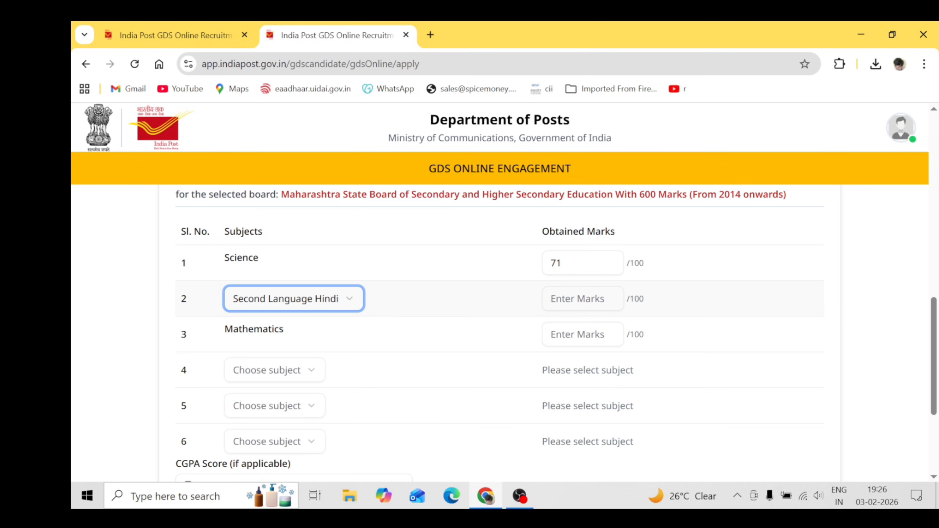
click(582, 299)
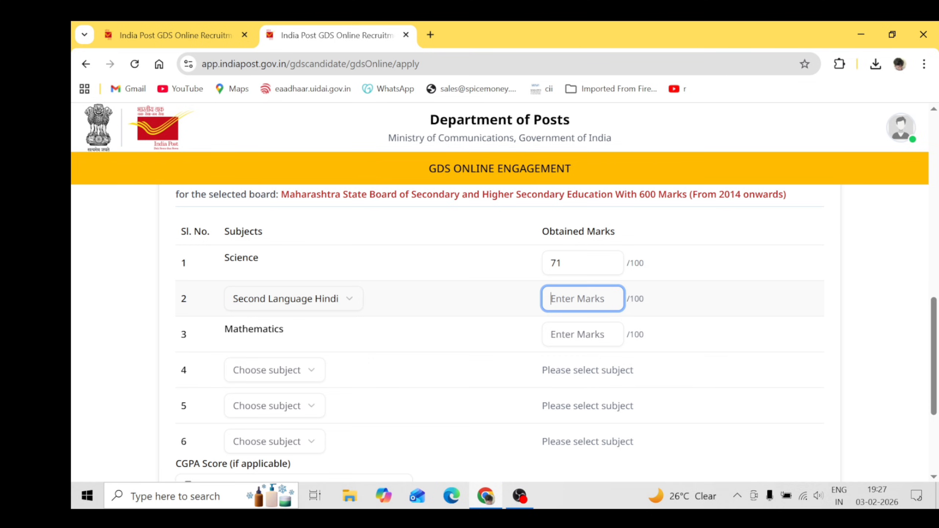
text(73)
click(582, 335)
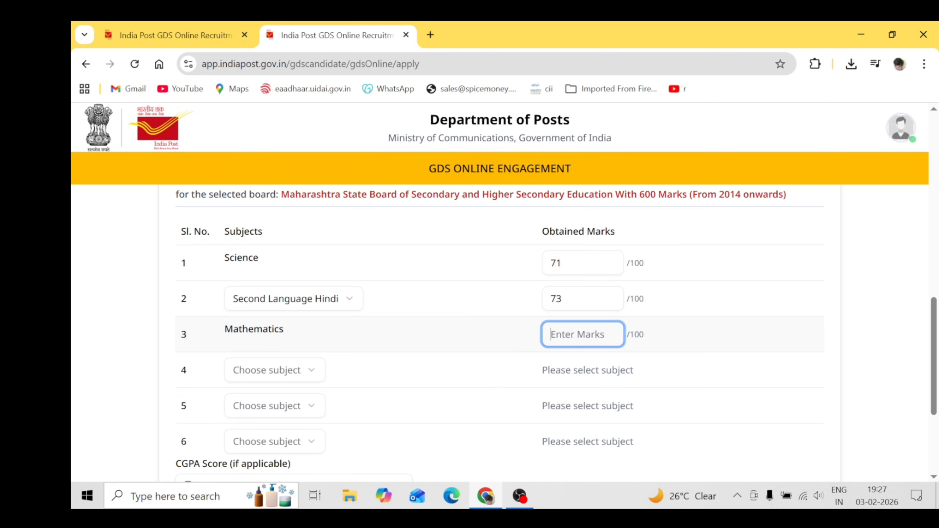
text(42)
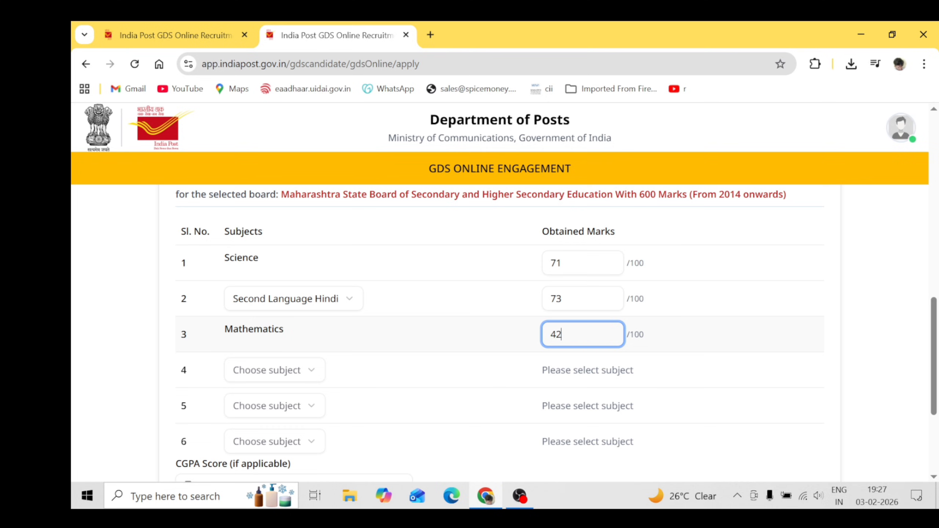
click(284, 375)
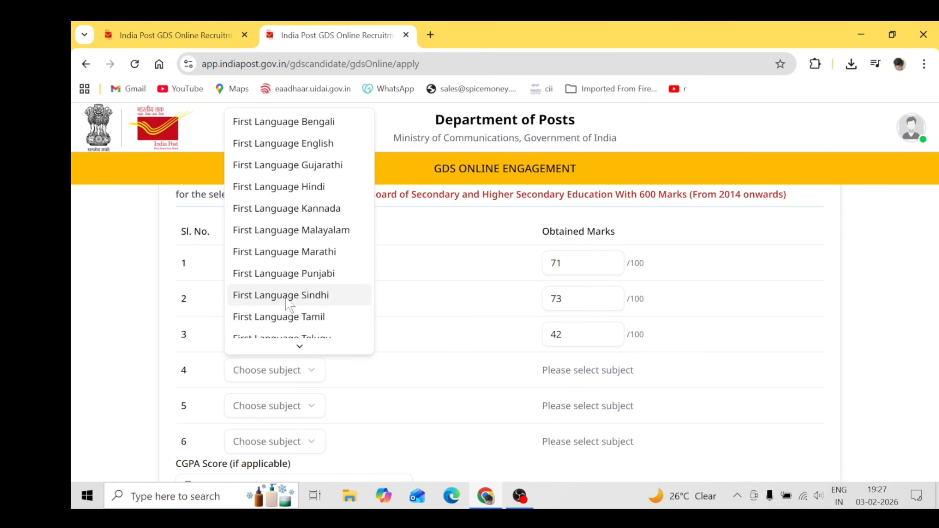
click(285, 252)
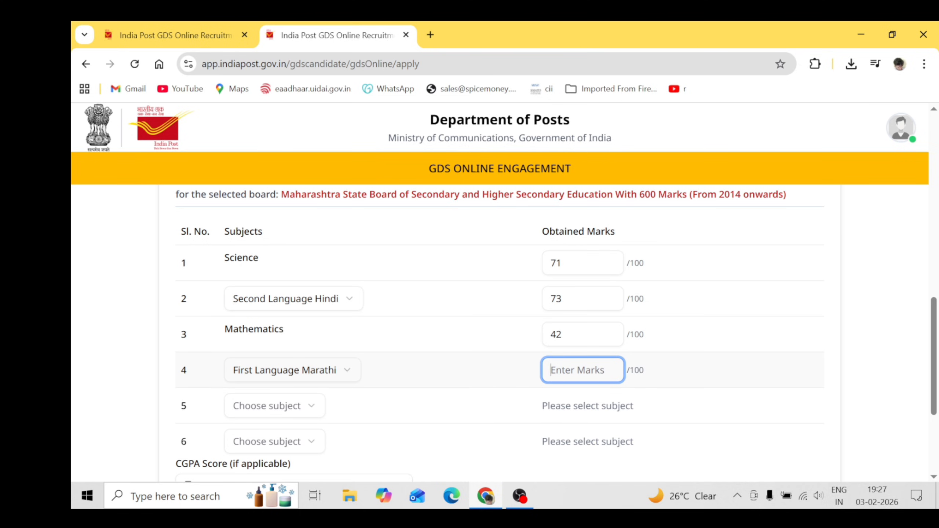
text(72)
Set row 5 to Third Language English with 50 and row 6 to Social Science with 91
click(289, 414)
click(407, 437)
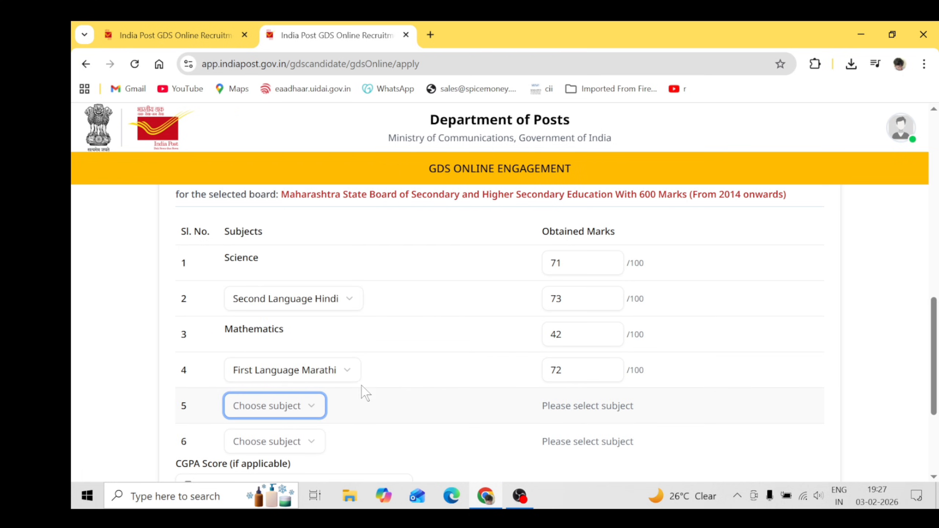
click(277, 409)
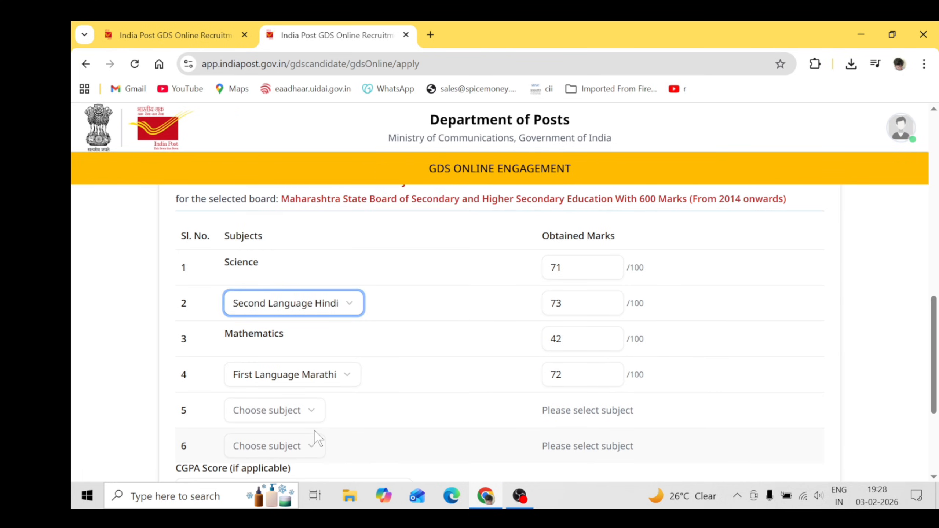
click(296, 414)
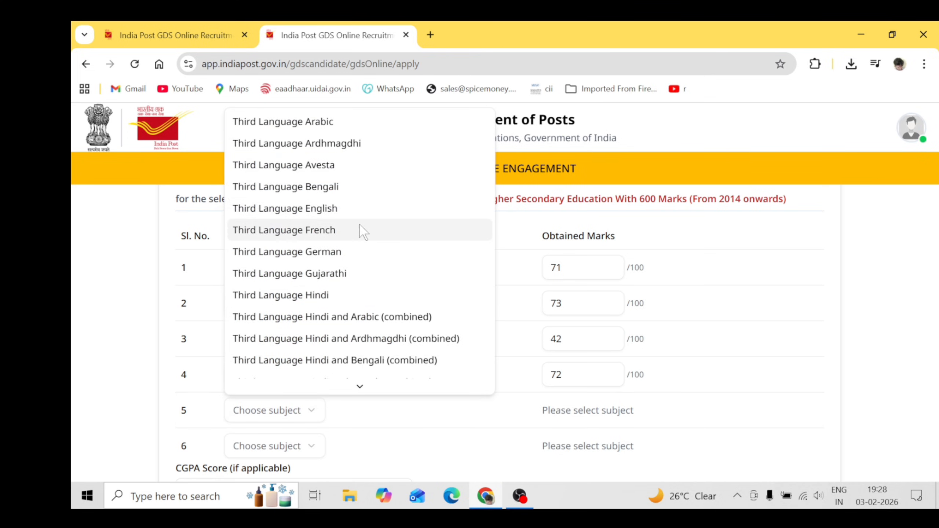
click(333, 208)
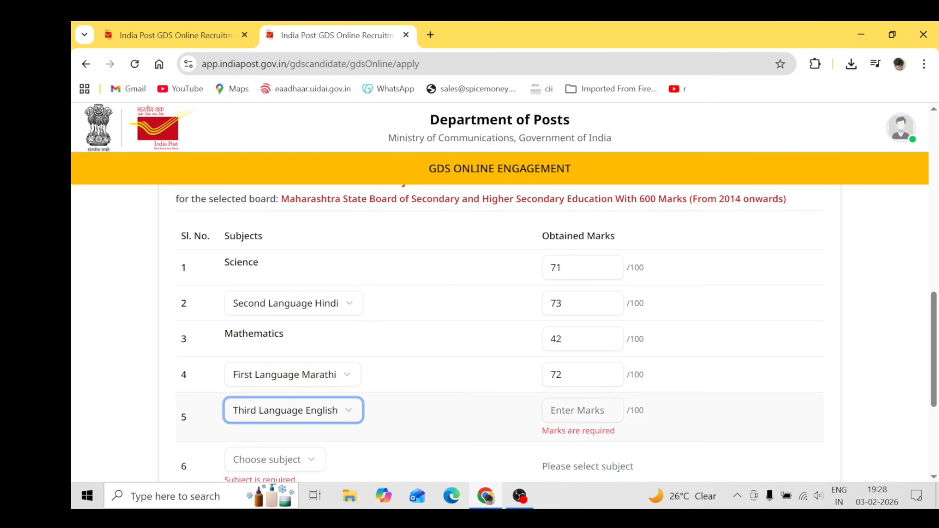
click(577, 411)
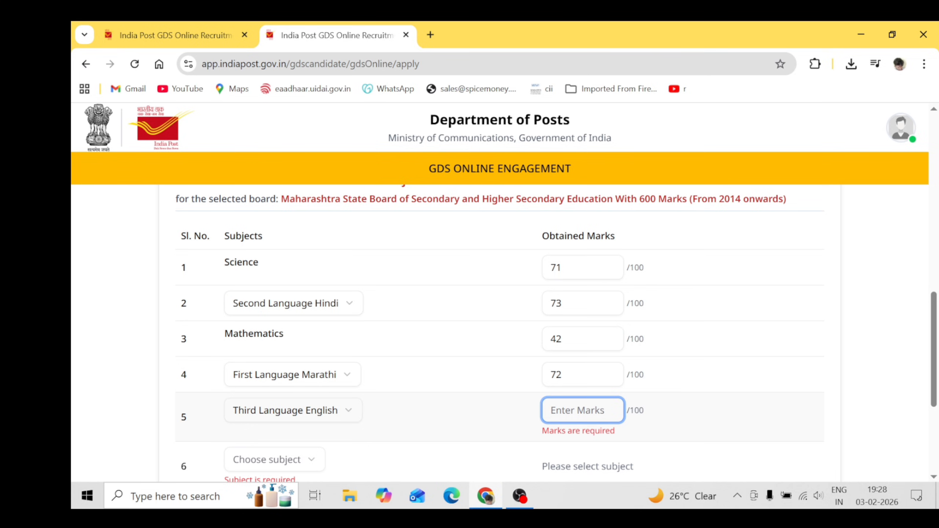
text(50)
click(274, 459)
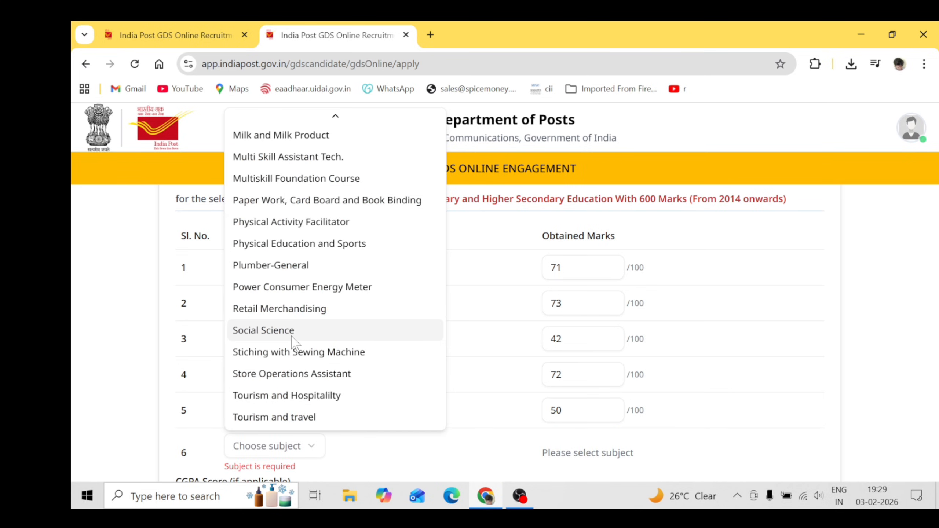
click(291, 336)
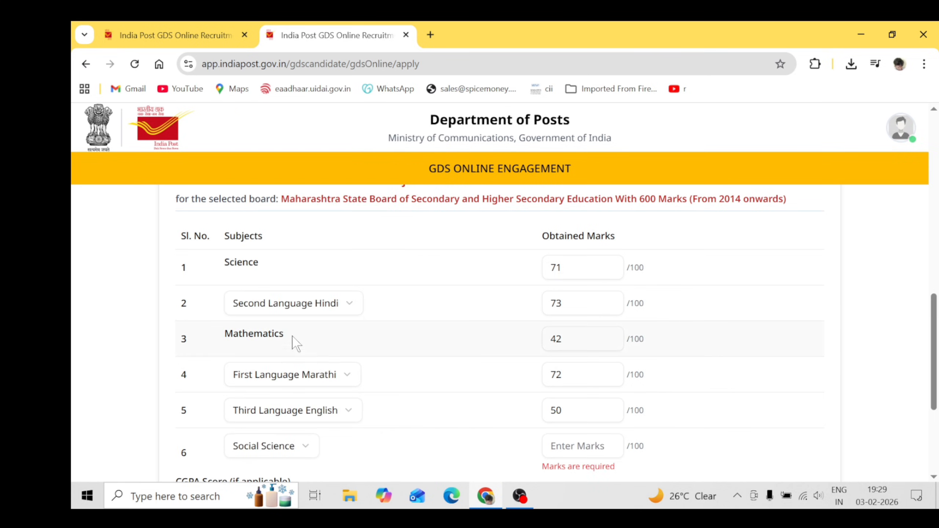
click(577, 446)
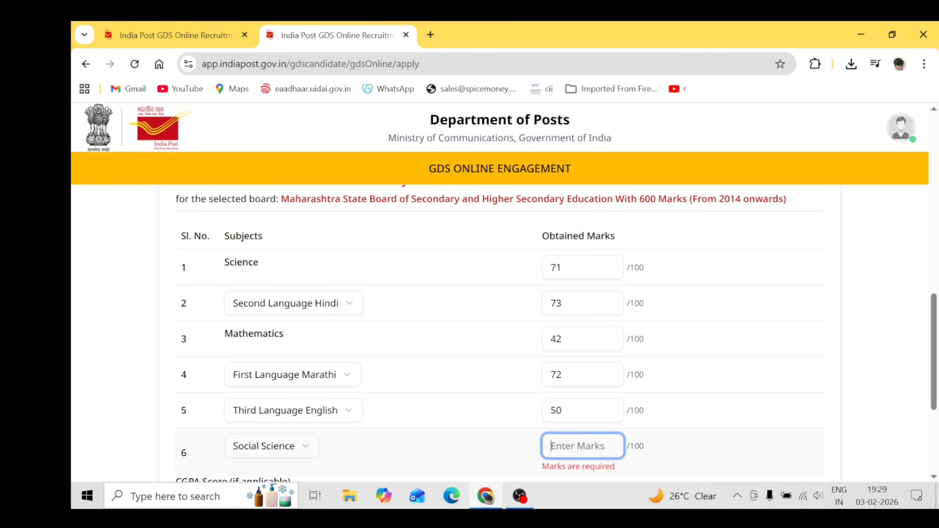
text(91)
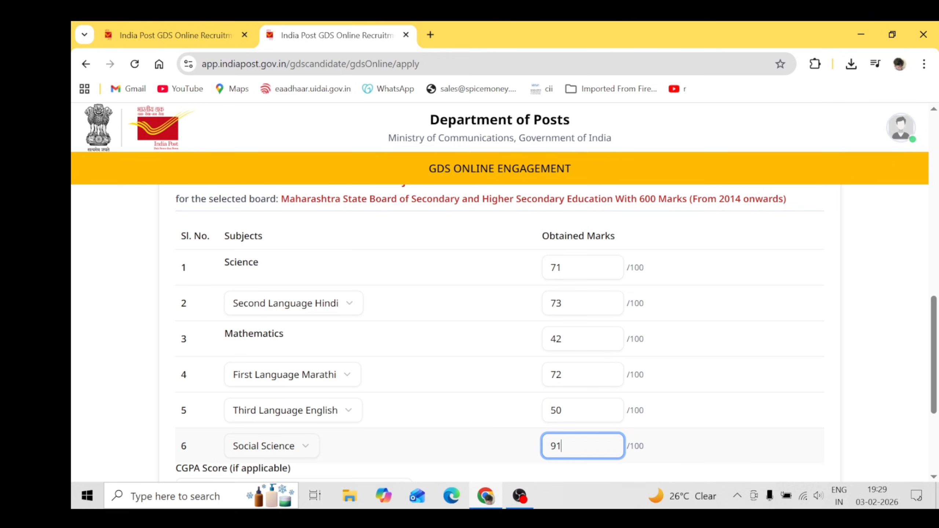
Set the additional-languages-studied question to No and Save & Next the educational details
scroll(938, 366, down, 3)
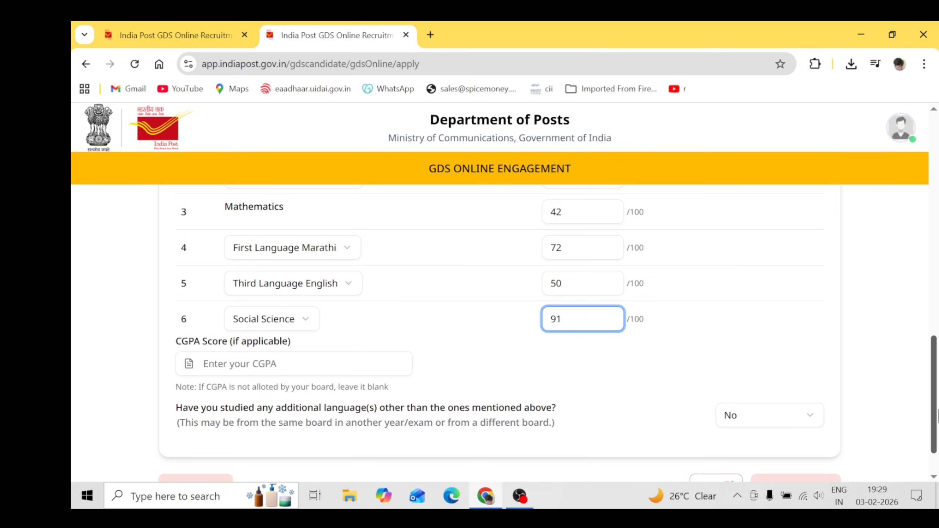
scroll(938, 412, down, 2)
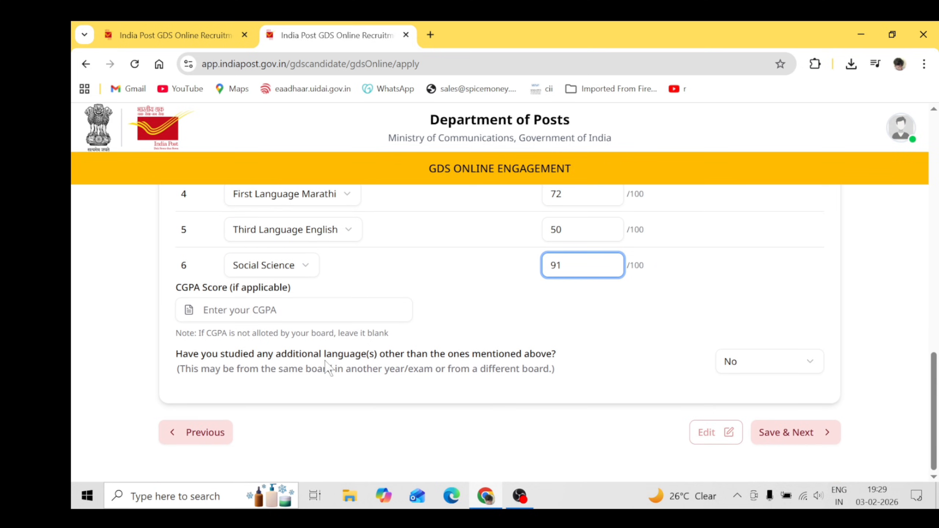
click(811, 363)
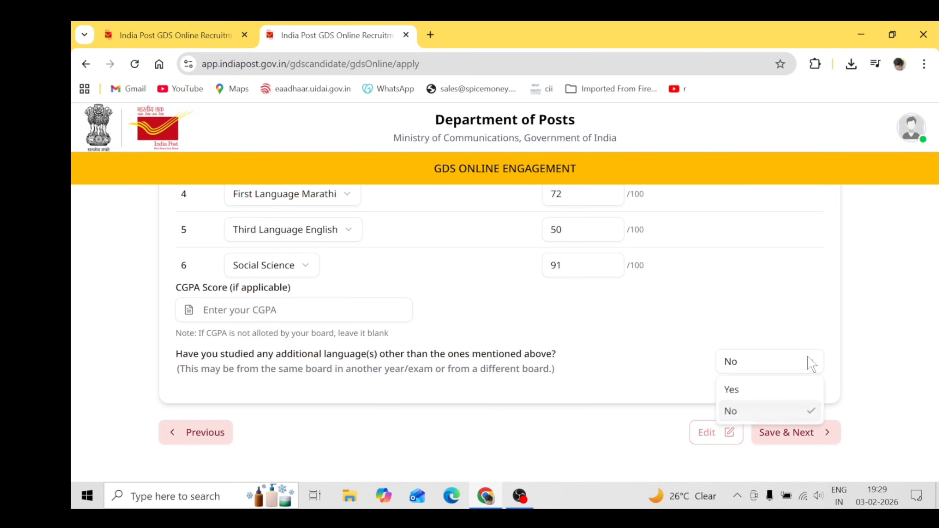
click(751, 411)
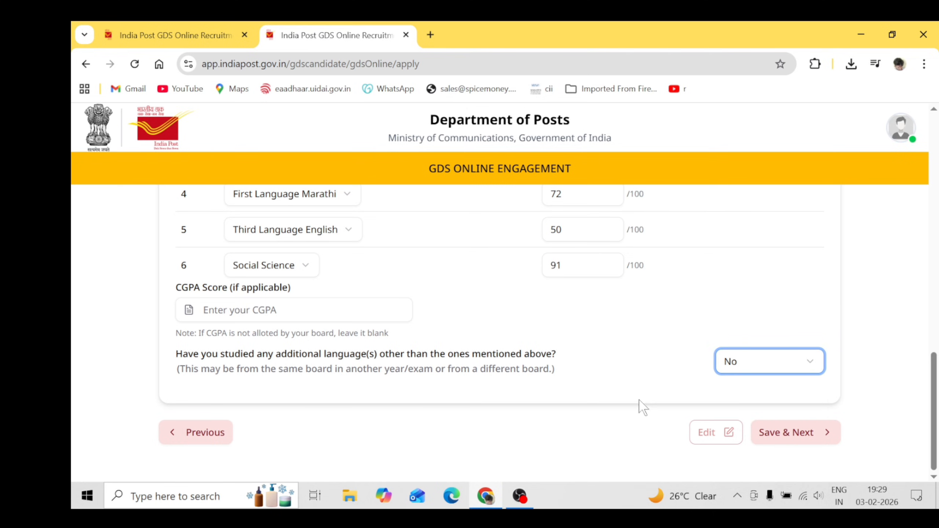
mouse_move(934, 389)
mouse_down()
mouse_move(938, 324)
mouse_move(938, 396)
mouse_up()
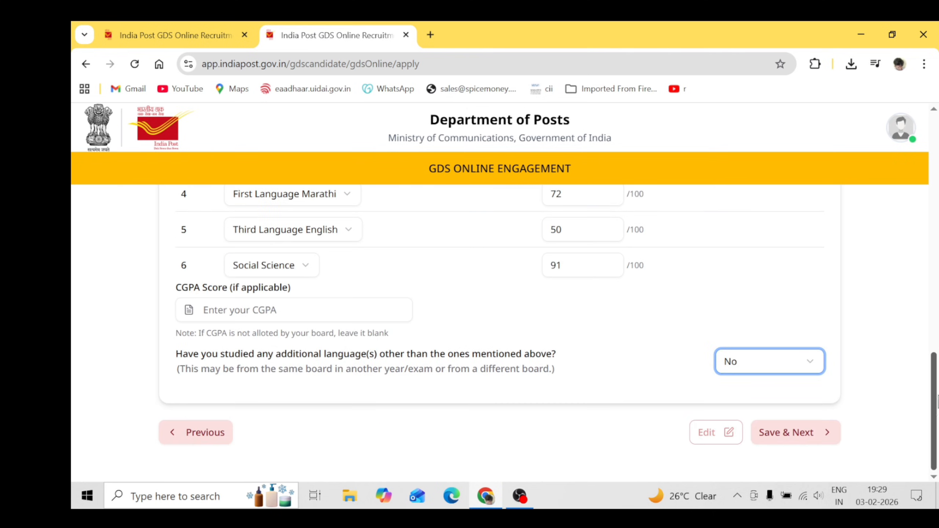
click(783, 439)
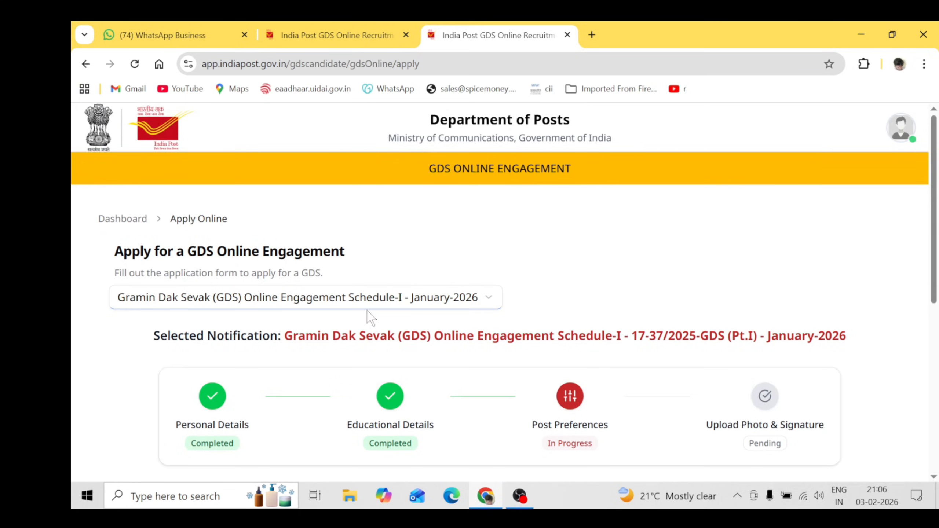
Select Maharashtra Circle as the preferred circle
drag(936, 204, 937, 297)
scroll(937, 296, down, 3)
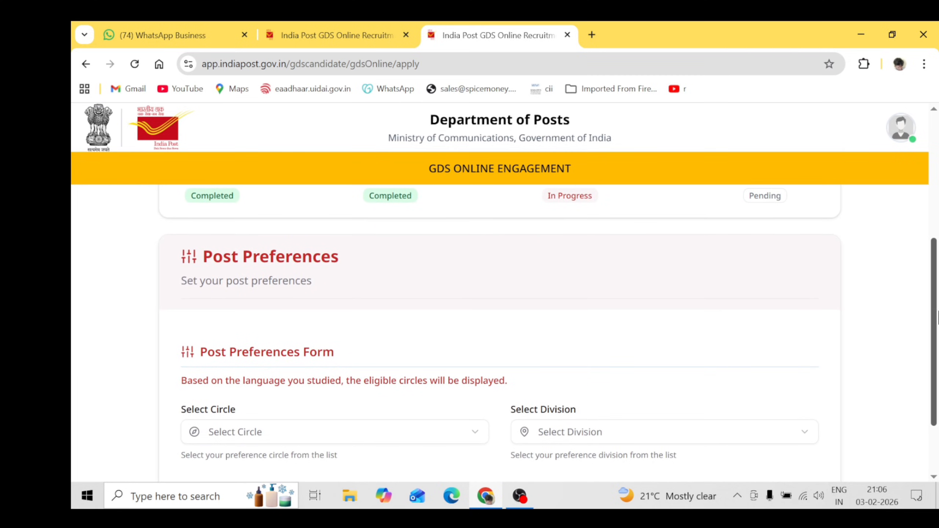
scroll(937, 296, down, 1)
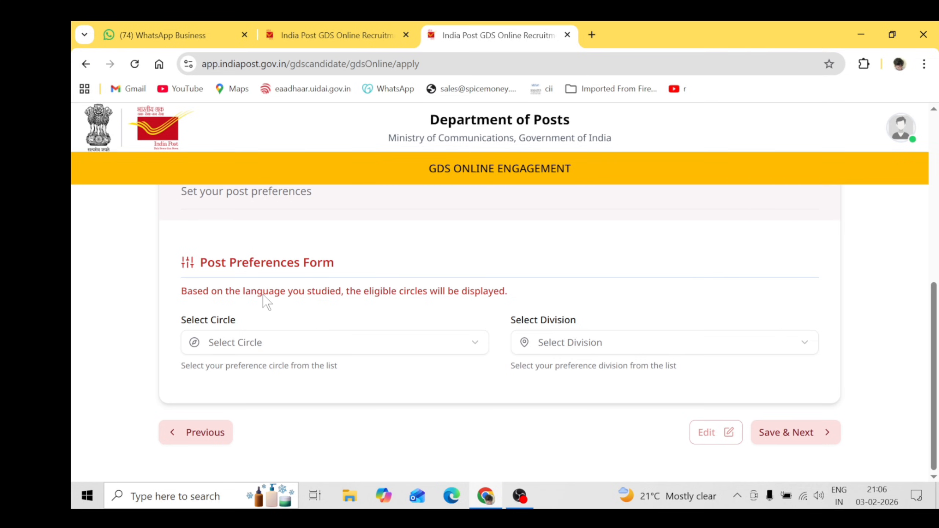
click(298, 349)
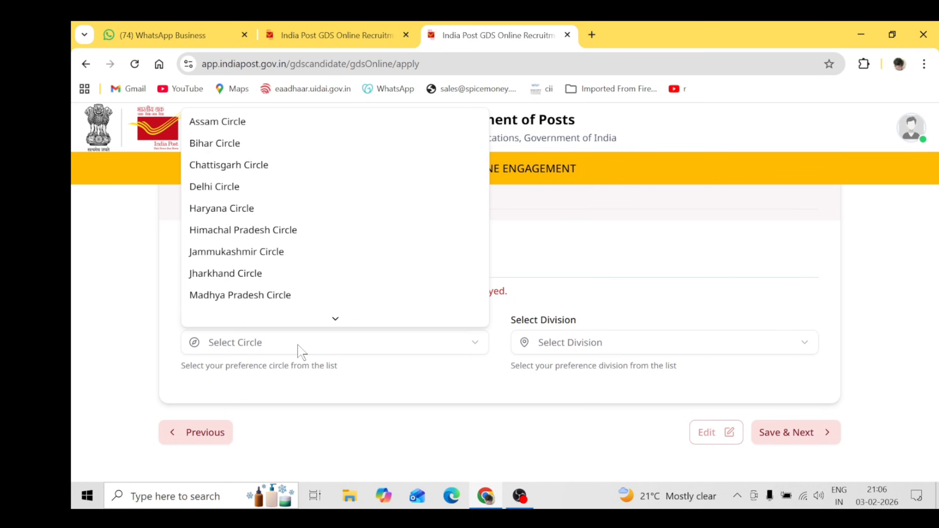
scroll(275, 228, down, 3)
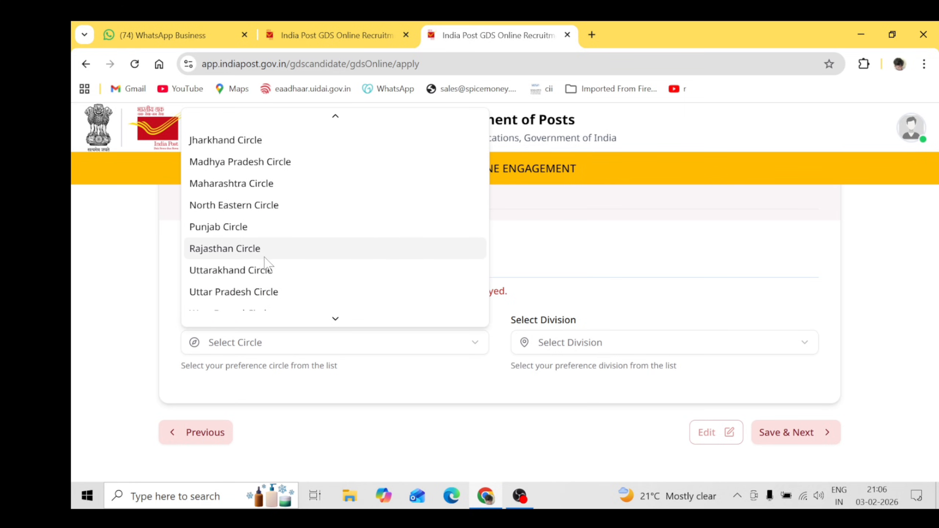
click(251, 184)
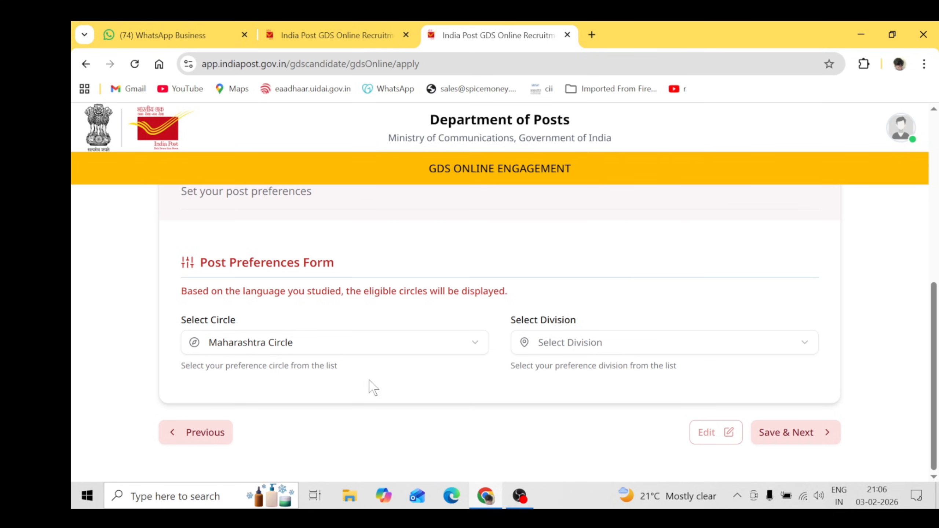
Choose Chhatrapati Sambhajinagar Division, then download and open its vacant posts CSV
double_click(576, 350)
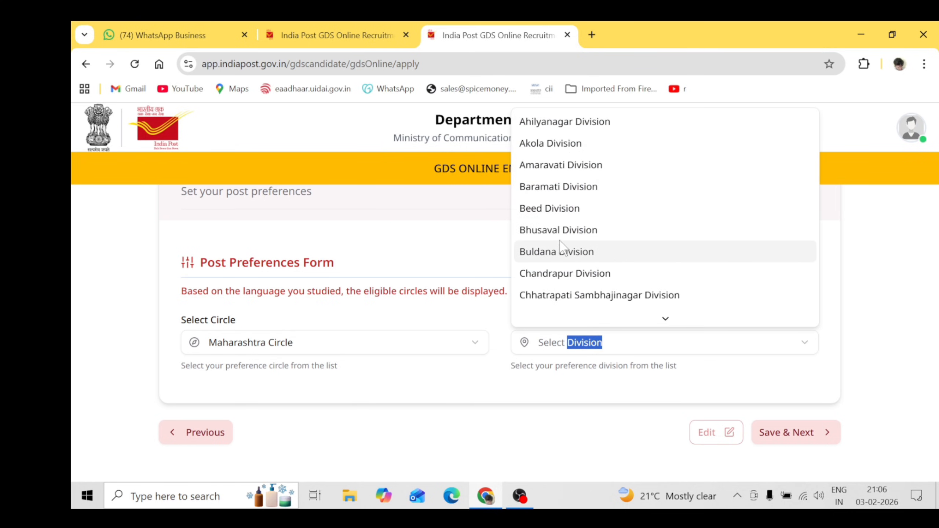
scroll(572, 178, down, 5)
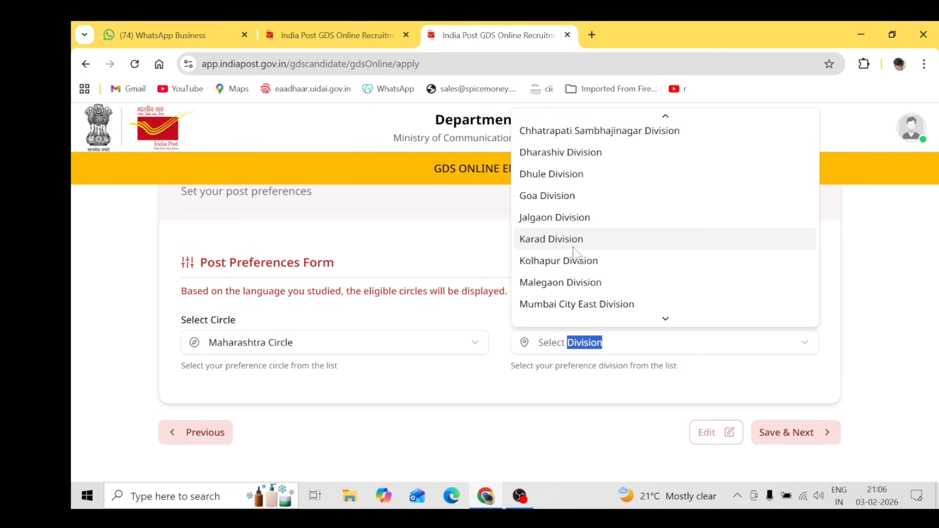
scroll(577, 256, down, 5)
scroll(576, 260, up, 10)
scroll(575, 259, down, 5)
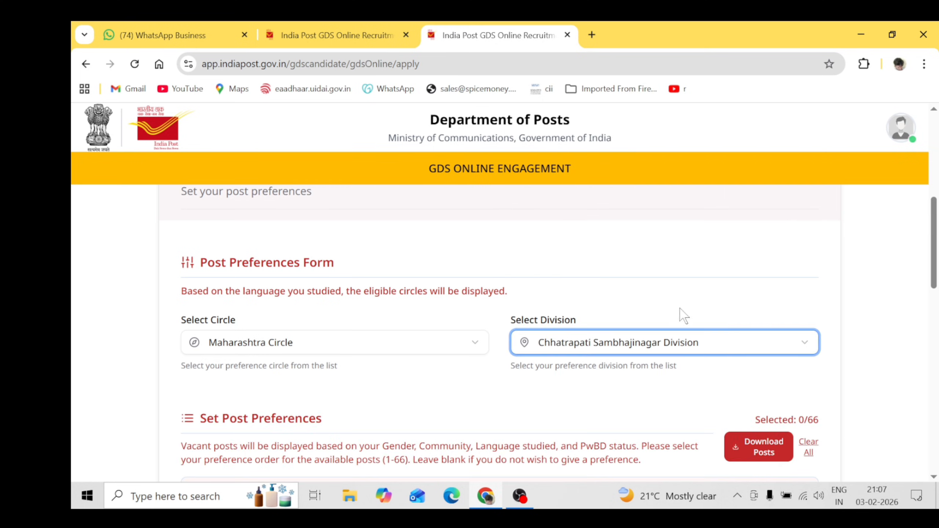
drag(937, 263, 938, 308)
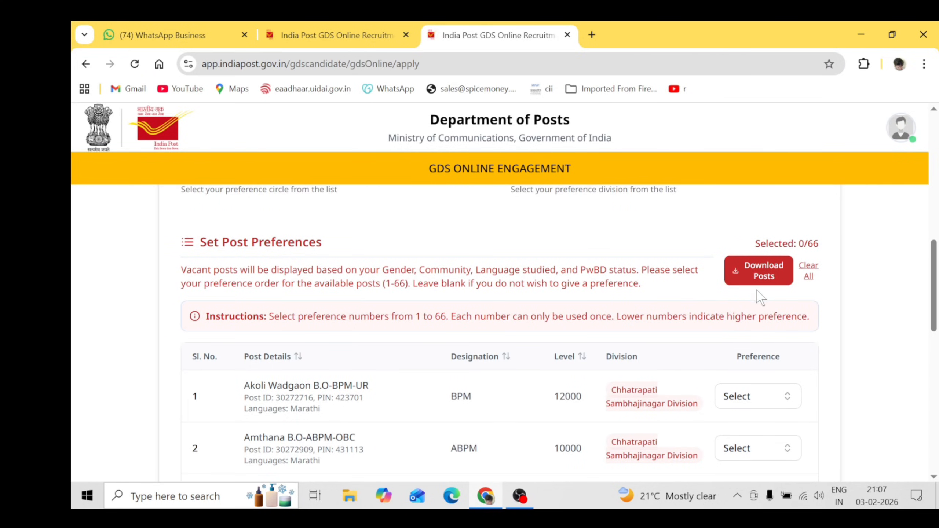
click(759, 274)
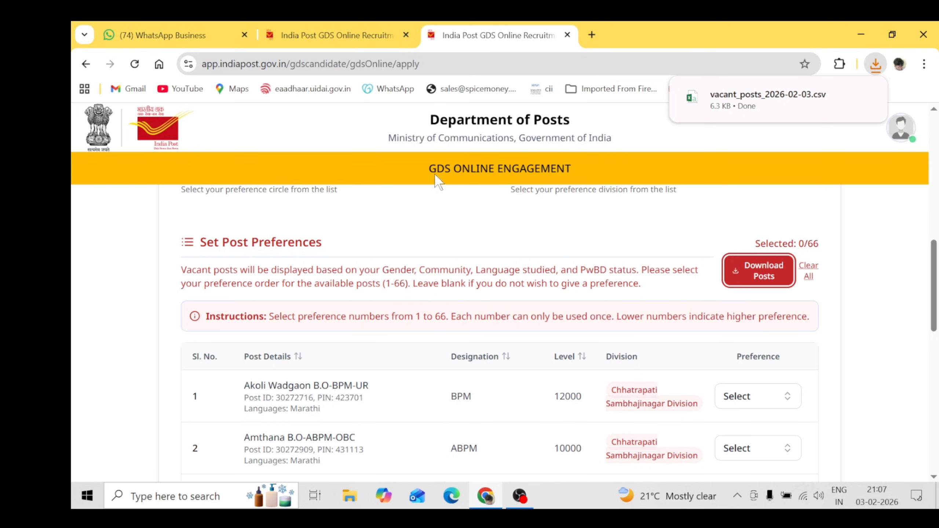
click(767, 98)
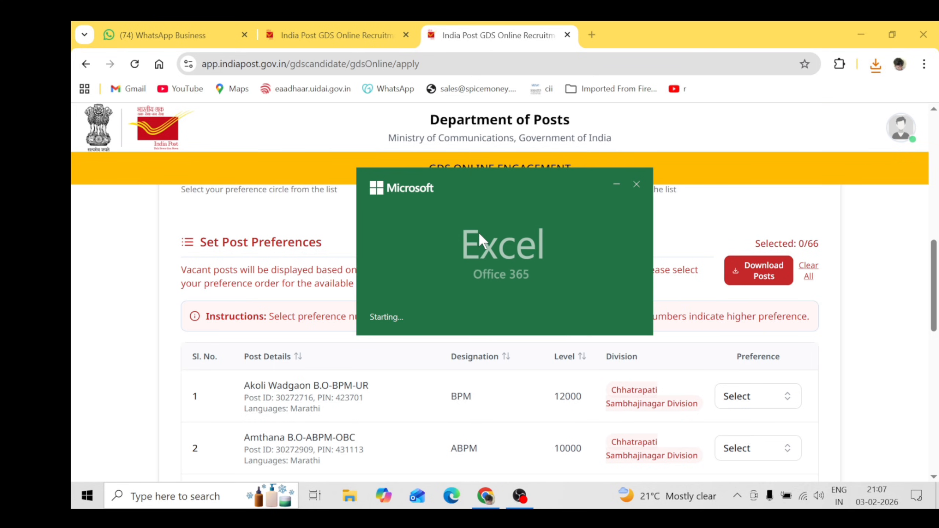
scroll(739, 310, down, 3)
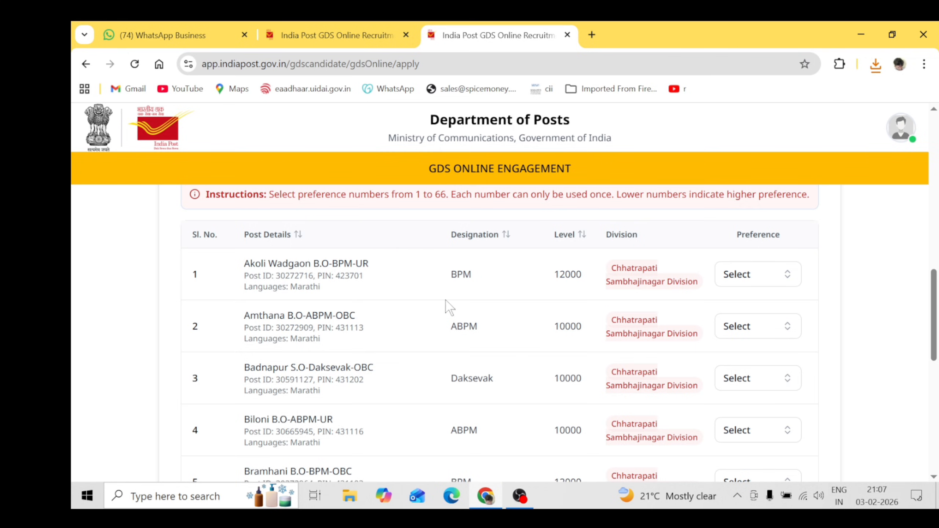
Rank Akoli Wadgaon 1, Badnapur 2, Amthana 3 and Biloni 4
click(751, 272)
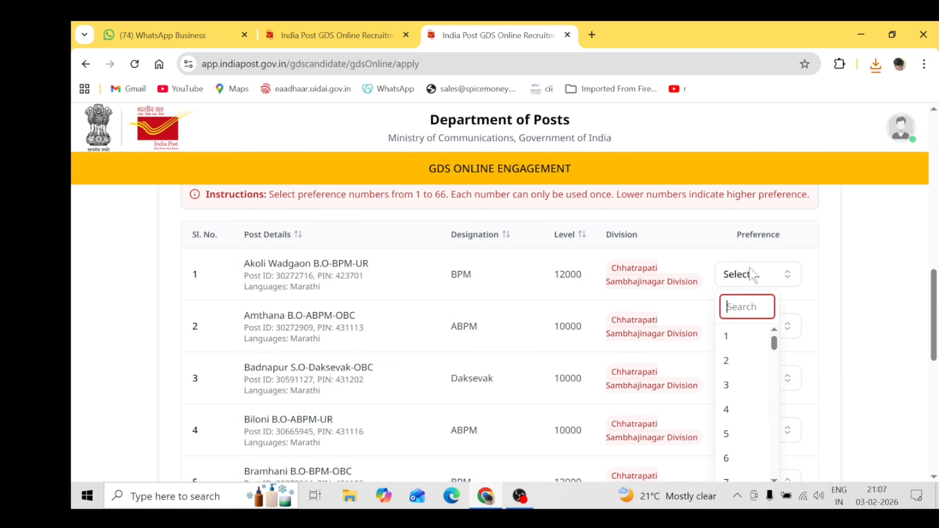
click(738, 336)
click(755, 386)
click(744, 444)
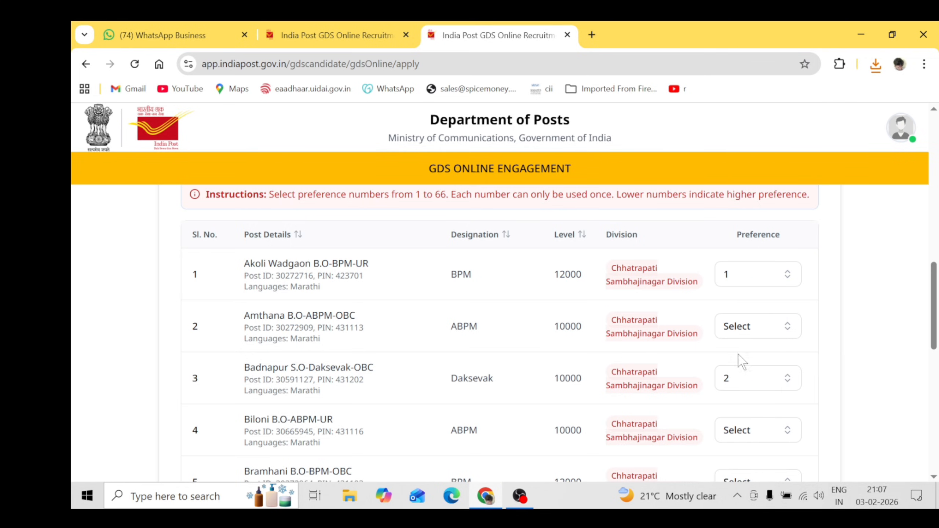
click(741, 332)
click(736, 390)
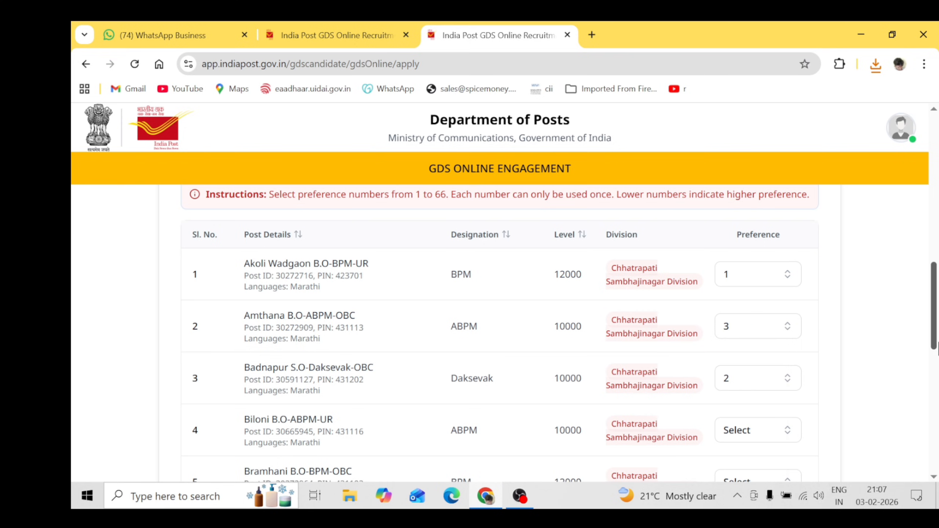
scroll(934, 327, down, 4)
click(751, 273)
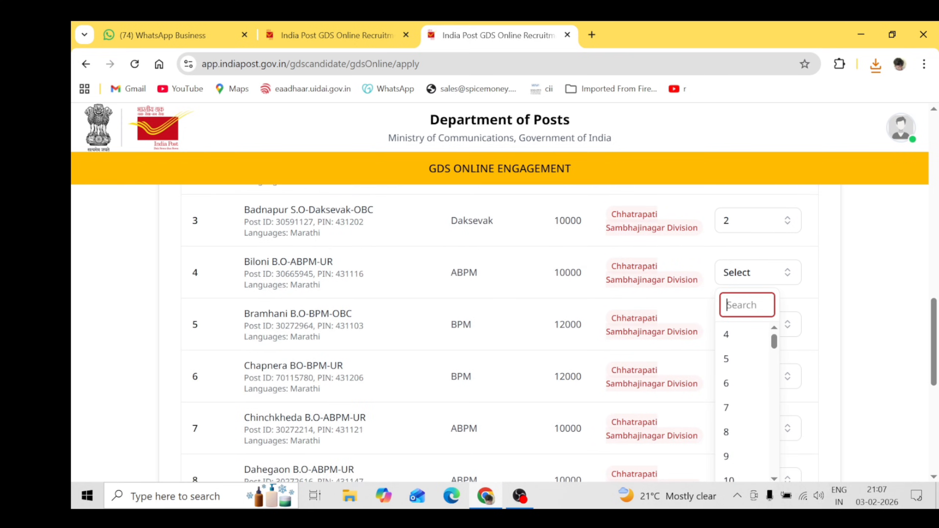
click(726, 335)
Rank Bramhani 8, Chapnera 5 and Chinchkheda 9
scroll(913, 342, down, 3)
click(744, 204)
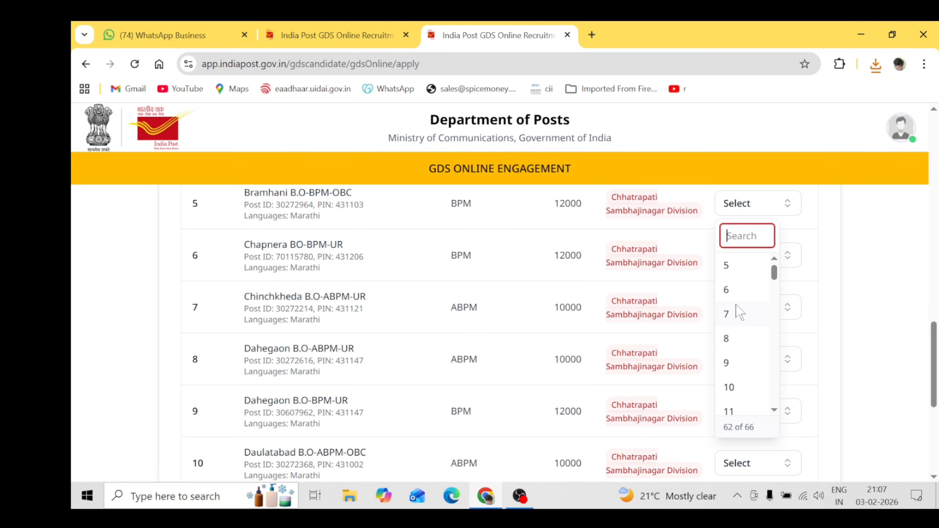
click(737, 334)
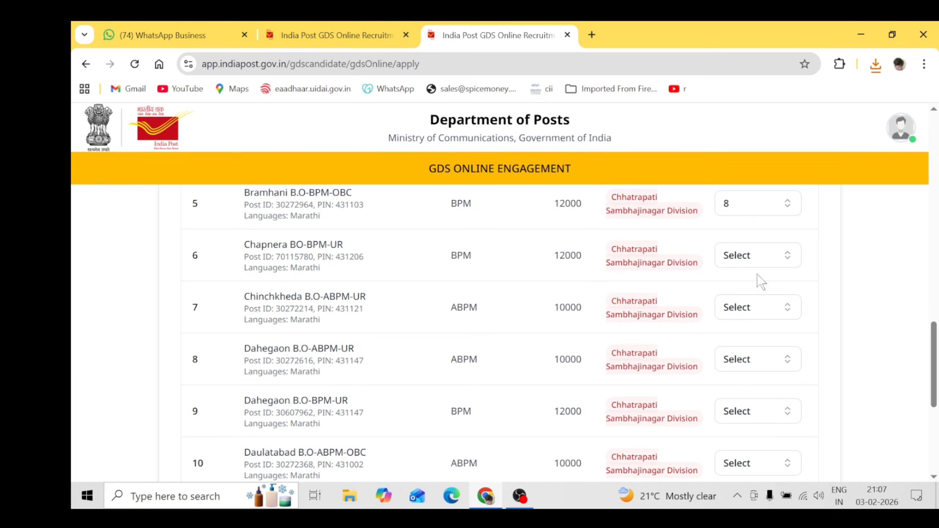
click(756, 259)
click(743, 320)
click(743, 315)
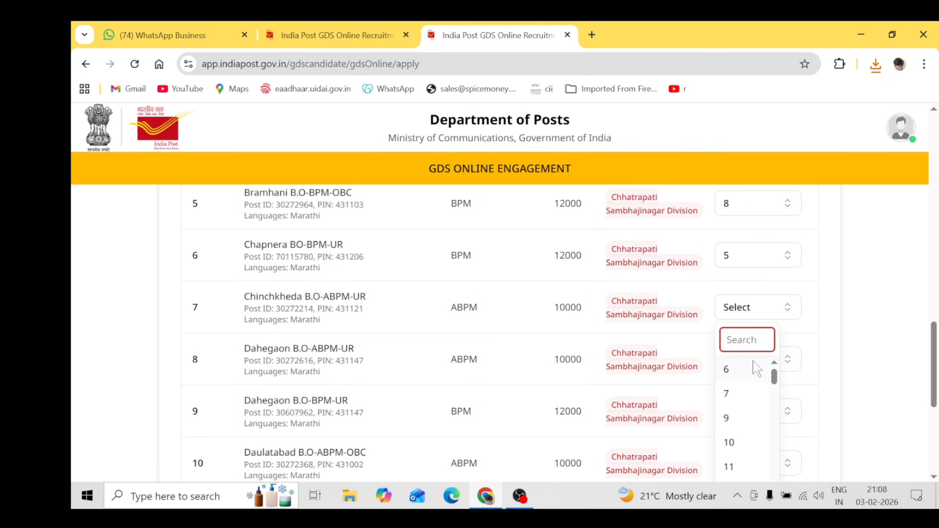
click(739, 419)
Rank Dahegaon B.O-ABPM-UR 7, Dahegaon B.O-BPM-UR 10, Daulatabad 6, and review the summary
click(780, 412)
scroll(861, 350, down, 1)
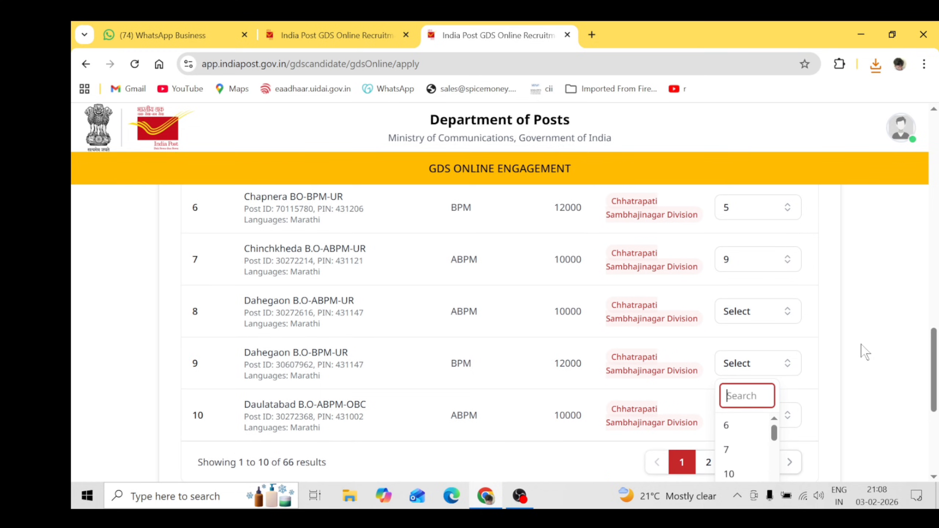
click(747, 315)
click(739, 398)
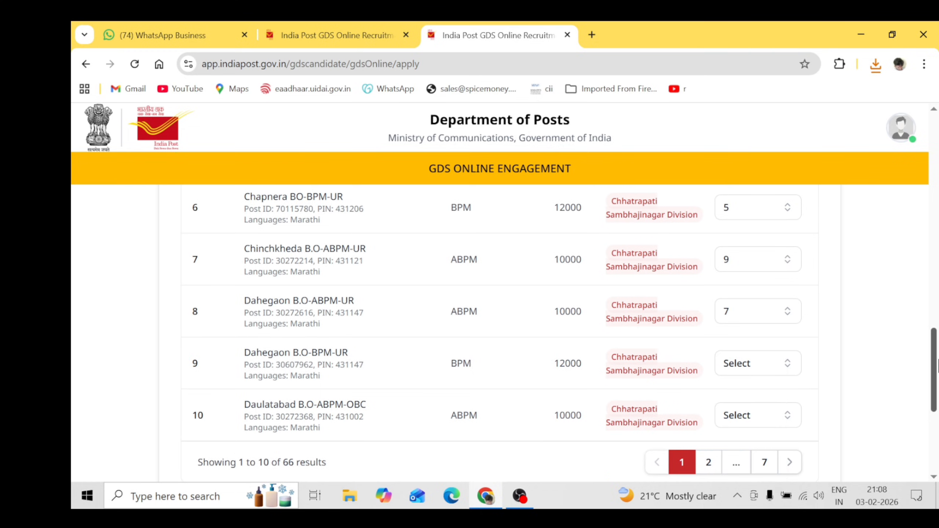
scroll(754, 314, down, 1)
click(754, 312)
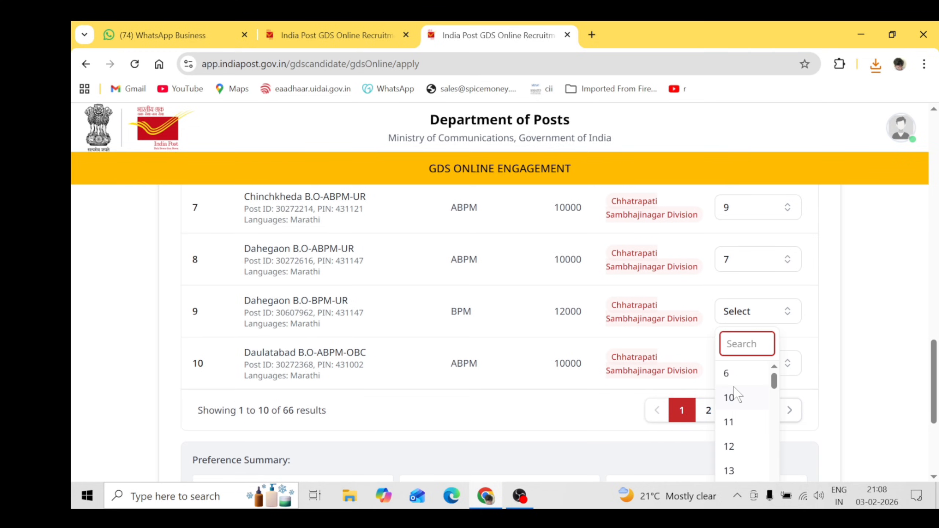
click(730, 398)
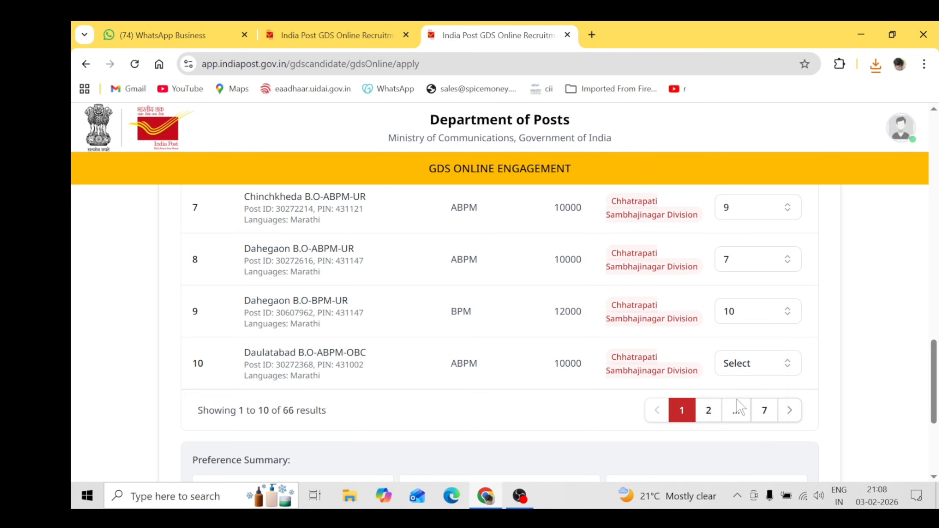
click(769, 364)
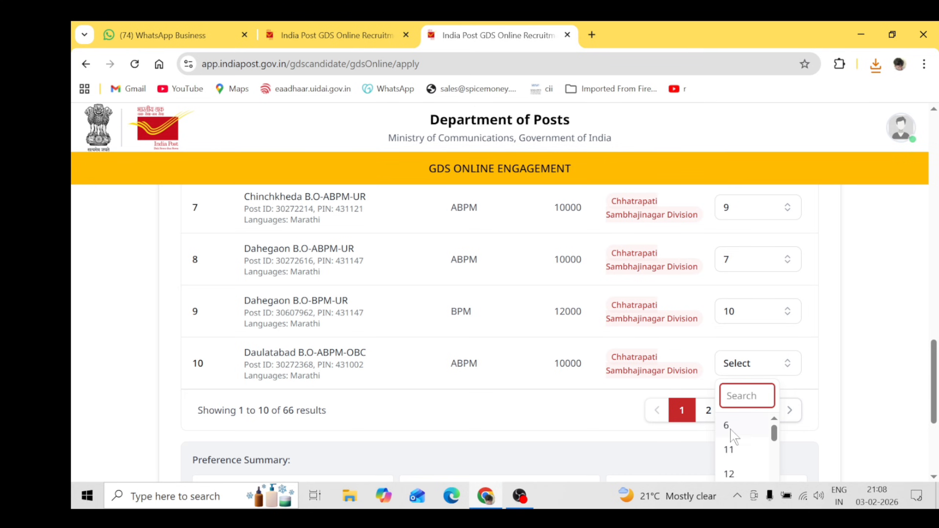
click(740, 425)
scroll(751, 332, down, 2)
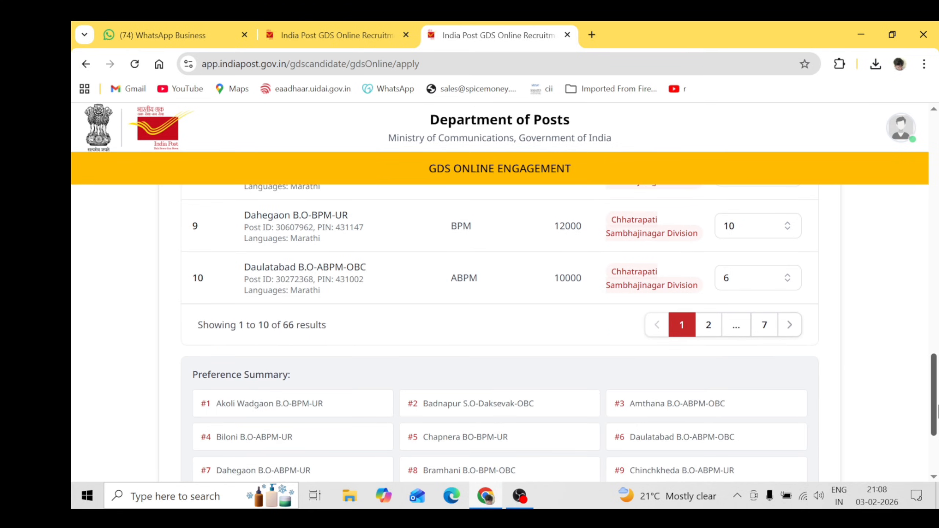
scroll(620, 242, up, 2)
scroll(620, 242, down, 5)
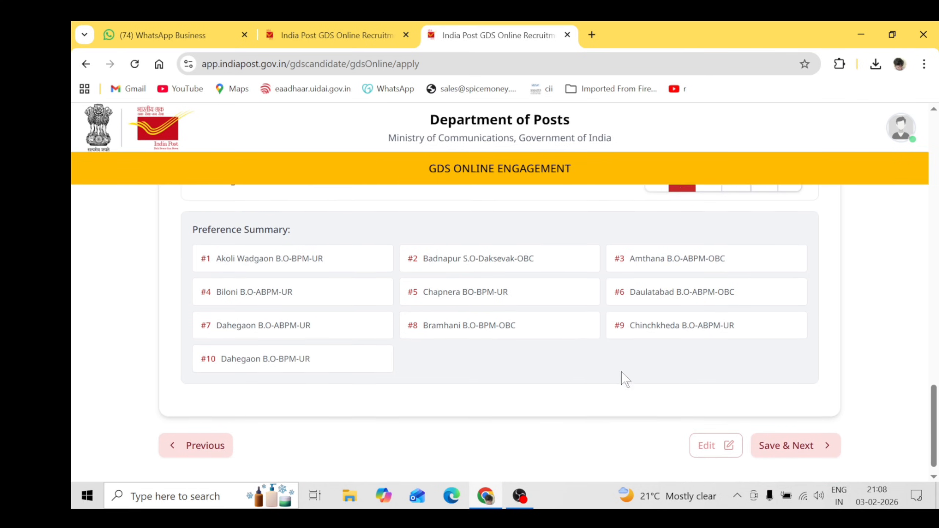
scroll(514, 335, up, 15)
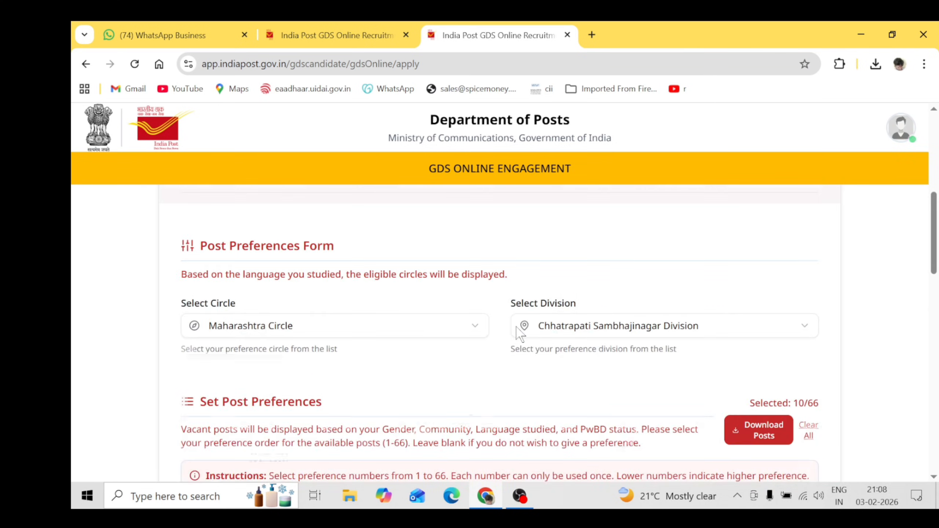
Scroll down to the empty Photo & Signature Upload Form
scroll(525, 331, down, 15)
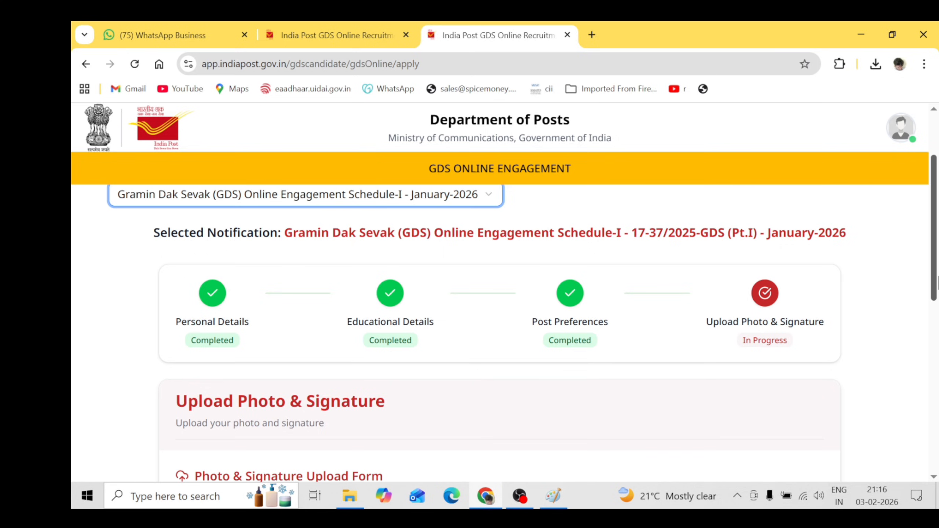
scroll(938, 326, down, 3)
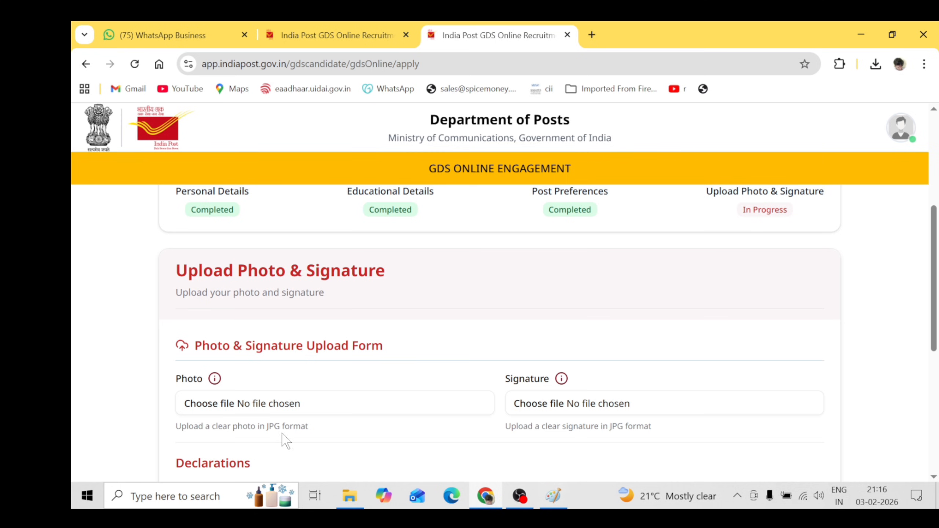
In Paint, underline '5:2' and '(Width : Height)' on the signature instructions image
click(559, 499)
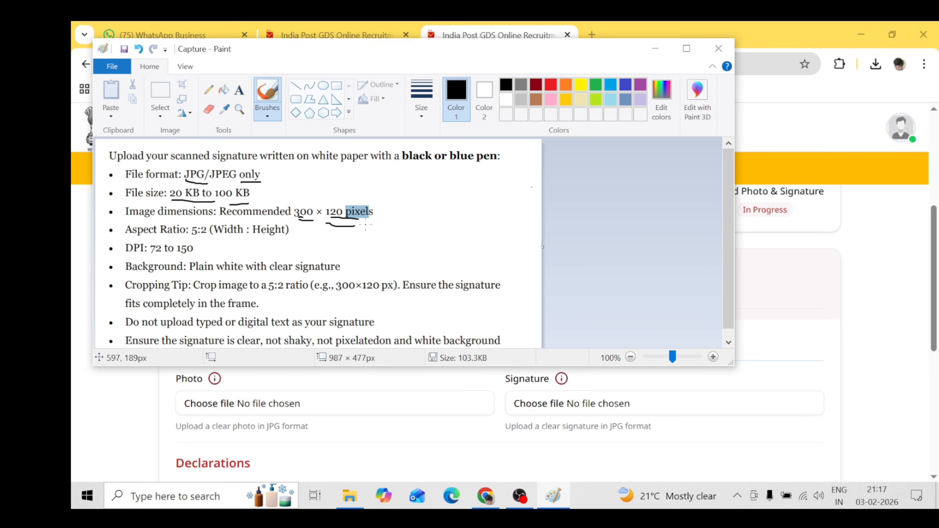
drag(190, 239, 238, 240)
drag(258, 241, 294, 247)
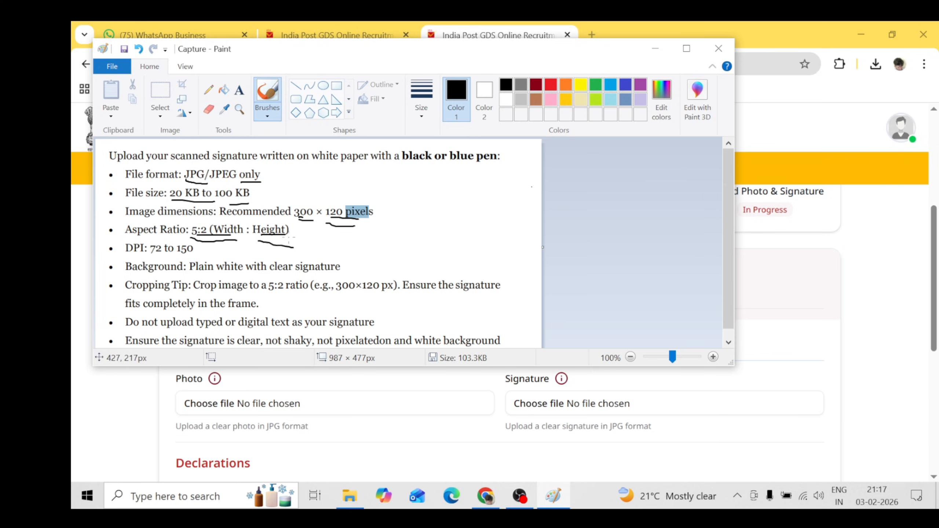
click(491, 499)
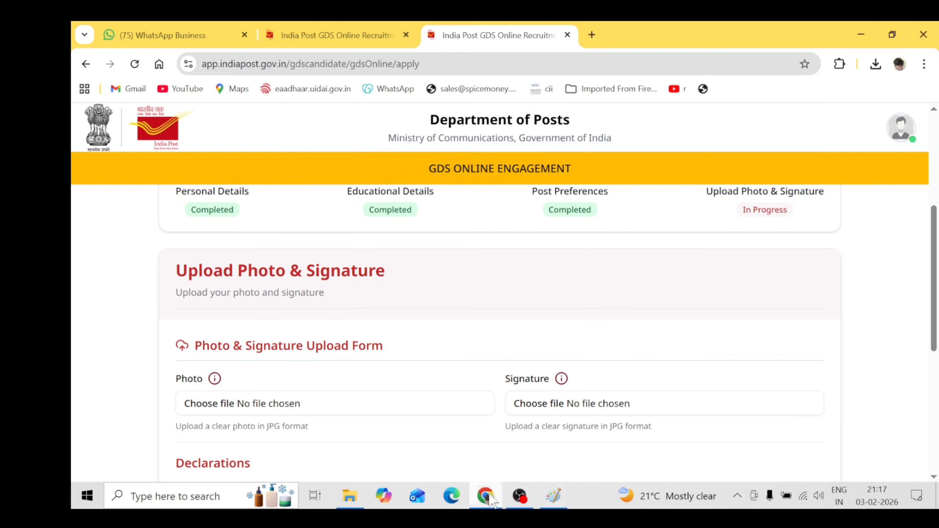
Search for the Pi7 Resize Image Pixel Online page and load the applicant photo
click(591, 34)
text(imageresizer.com)
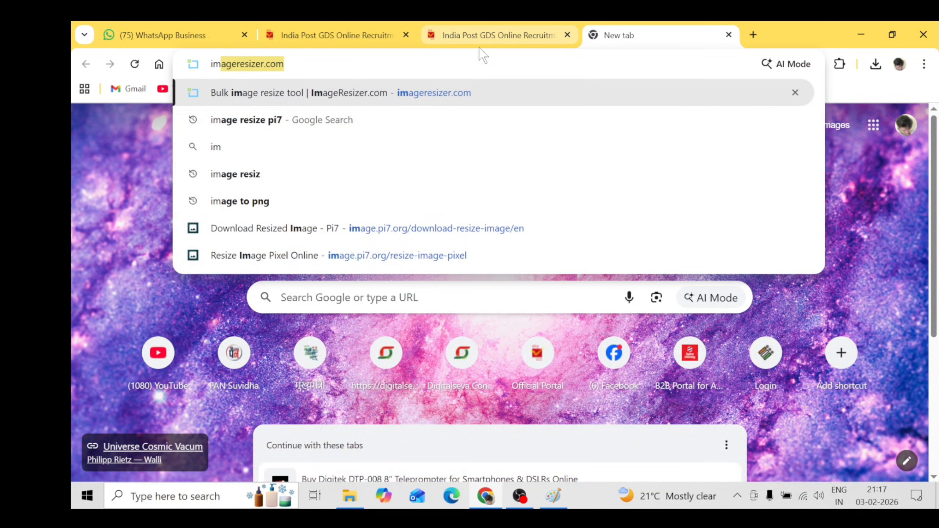
key(Down)
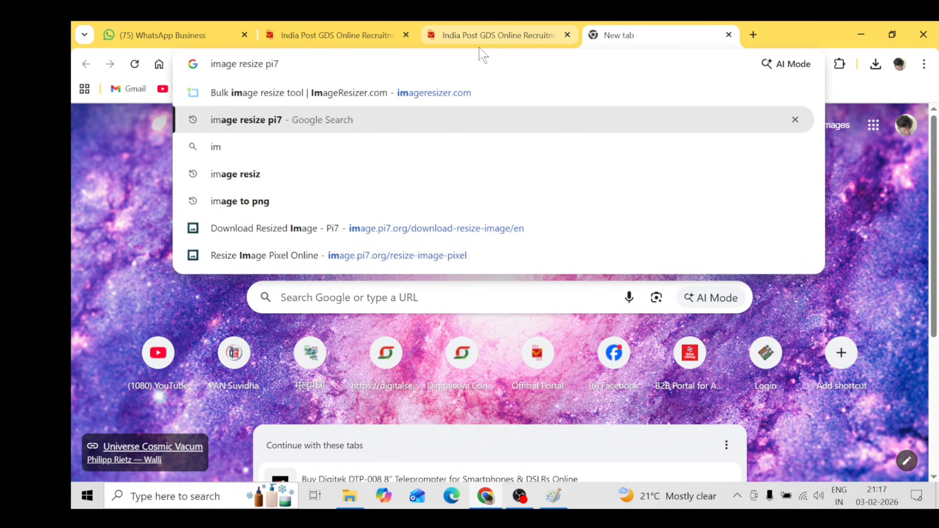
key(Return)
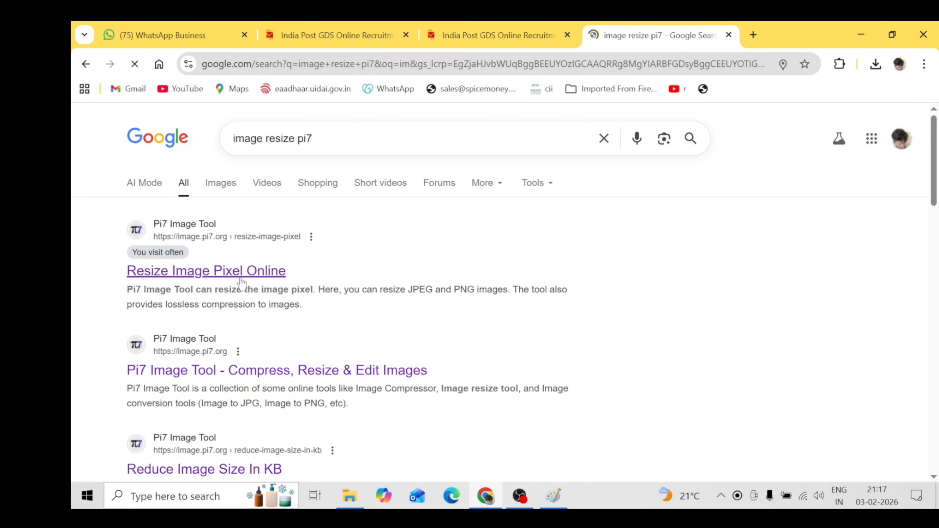
click(240, 283)
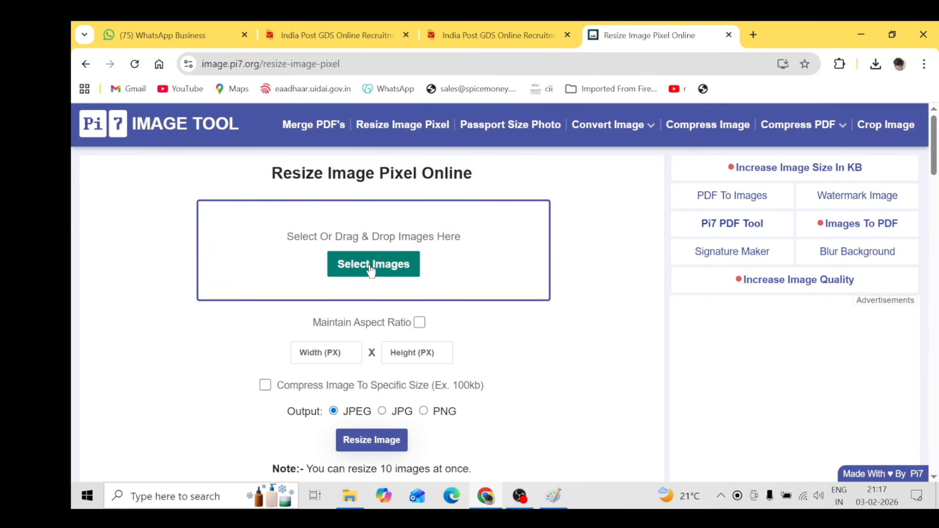
click(376, 266)
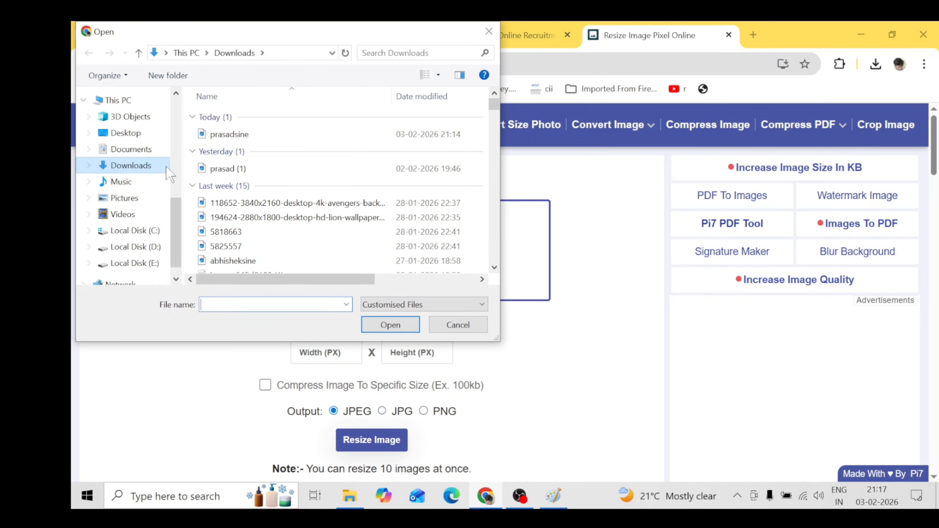
click(151, 136)
double_click(308, 131)
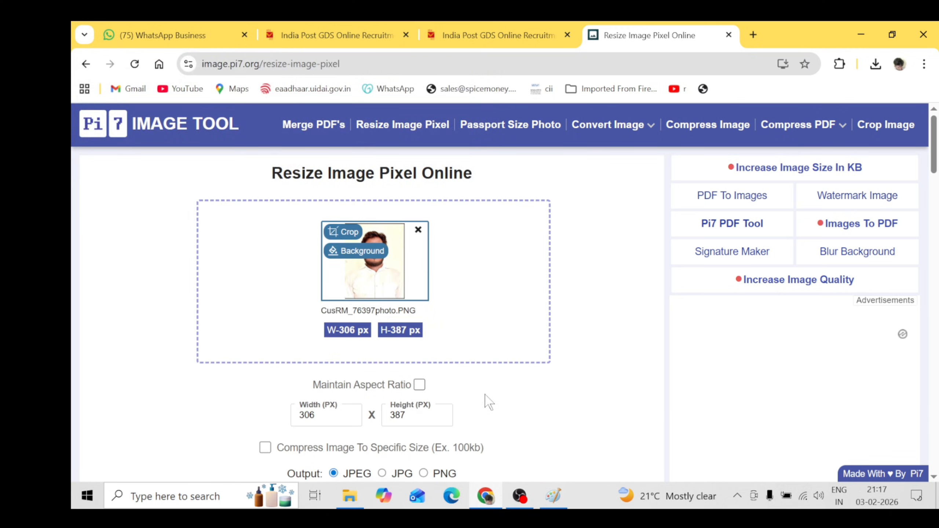
Set the photo's width to 300 and height to 120 px
click(419, 385)
click(345, 416)
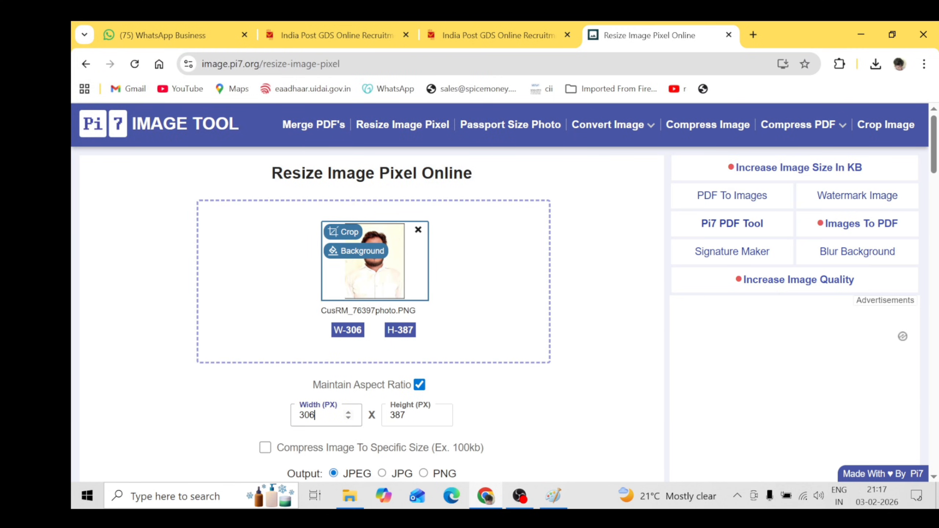
double_click(308, 415)
key(BackSpace)
text(300)
key(BackSpace)
key(BackSpace)
key(BackSpace)
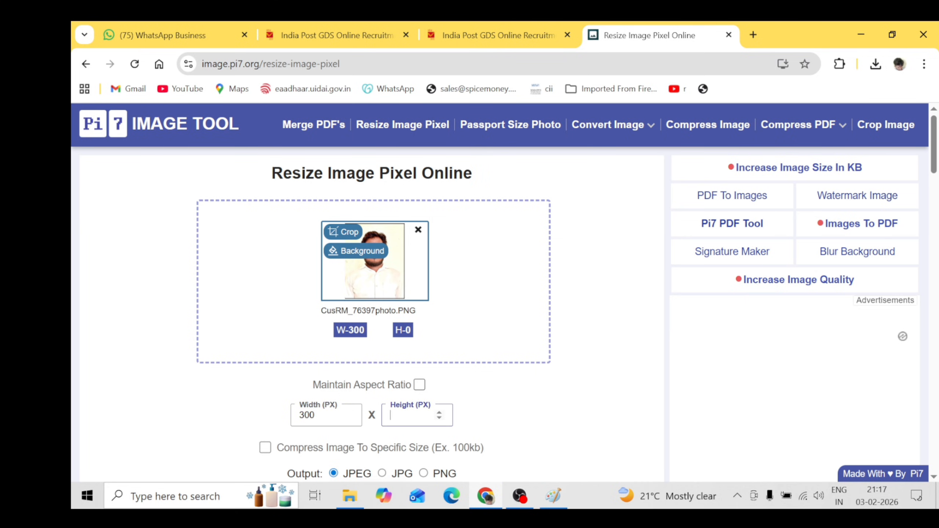
text(120)
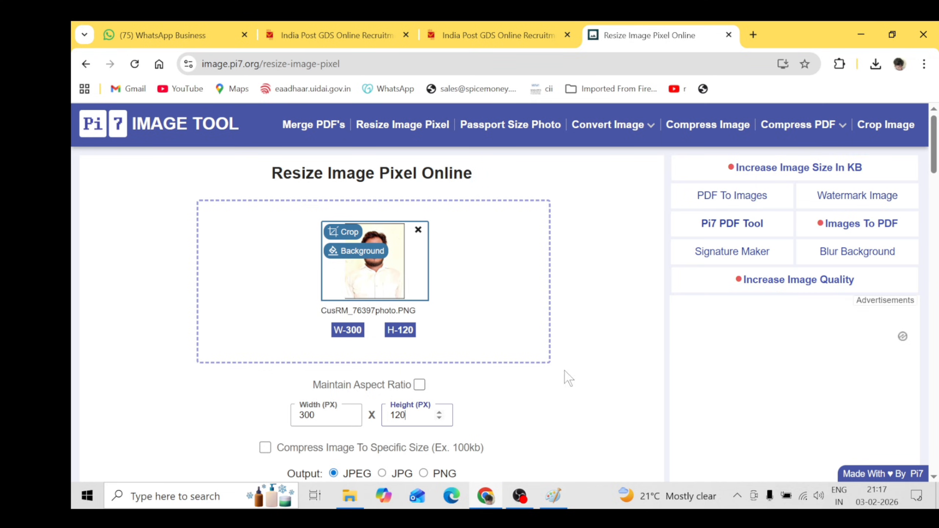
Compress to 95 Kb with aspect ratio locked, then resize the photo
scroll(344, 415, down, 3)
scroll(344, 429, down, 2)
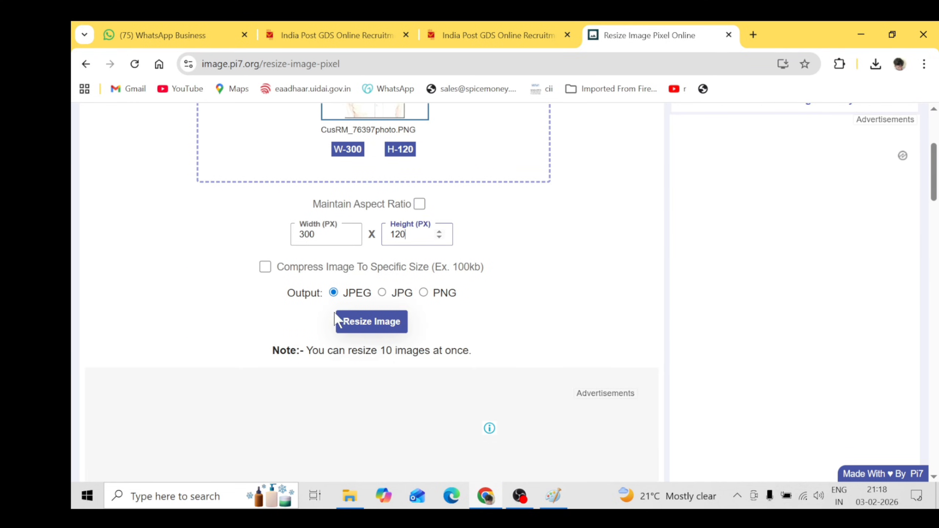
click(266, 267)
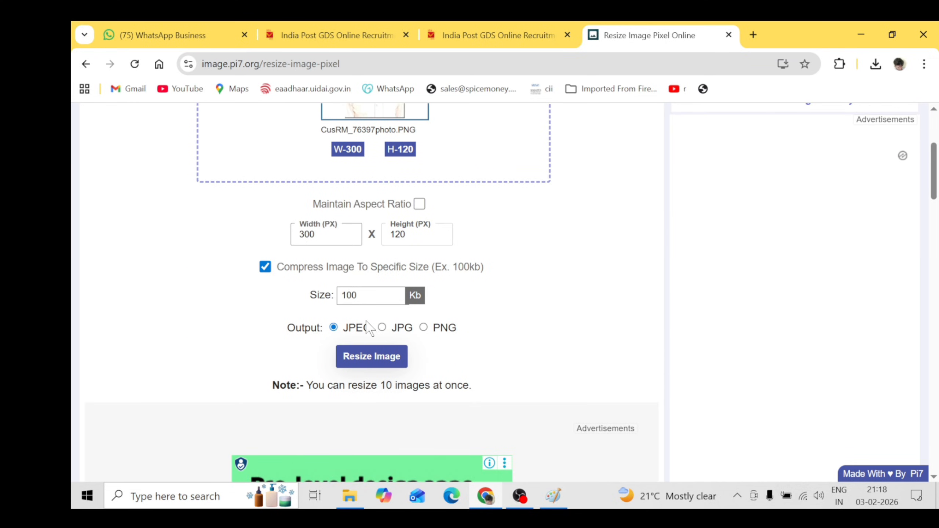
click(362, 296)
text(95)
click(419, 205)
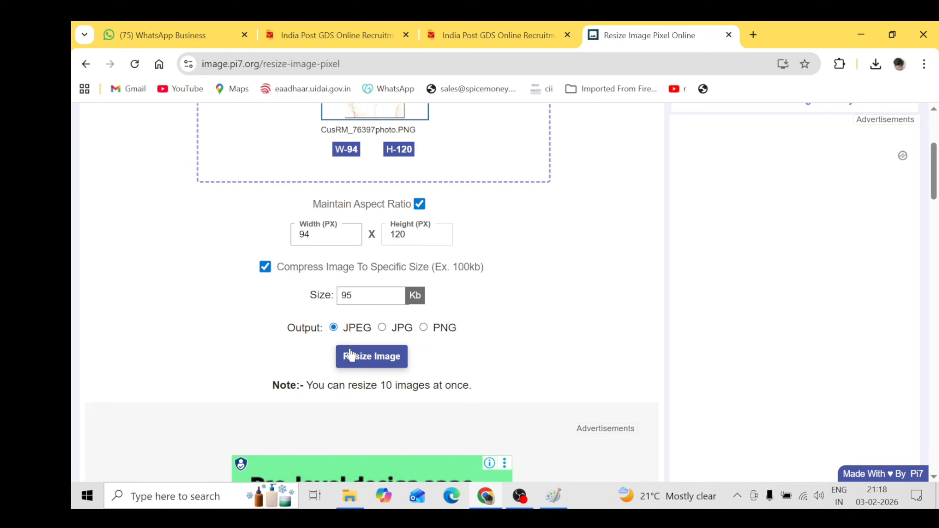
click(359, 363)
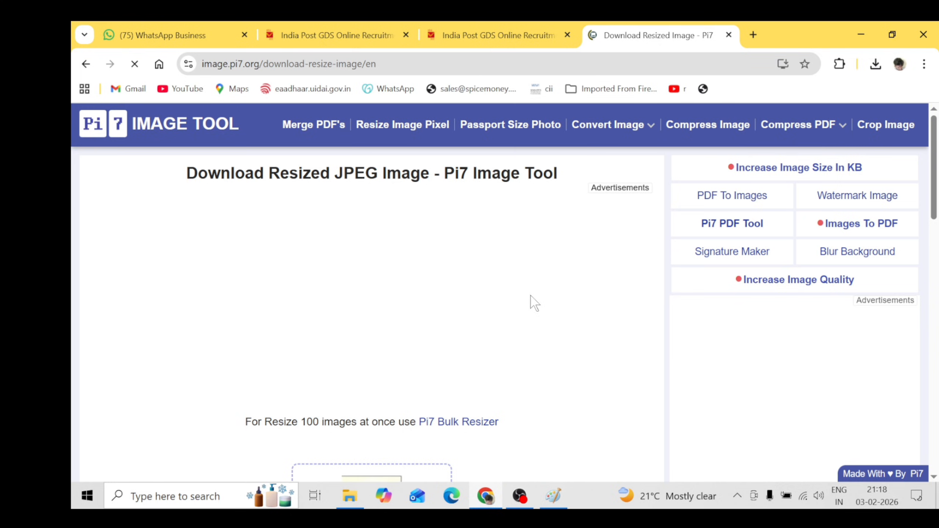
Download the resized photo and return to the India Post application
scroll(411, 403, down, 5)
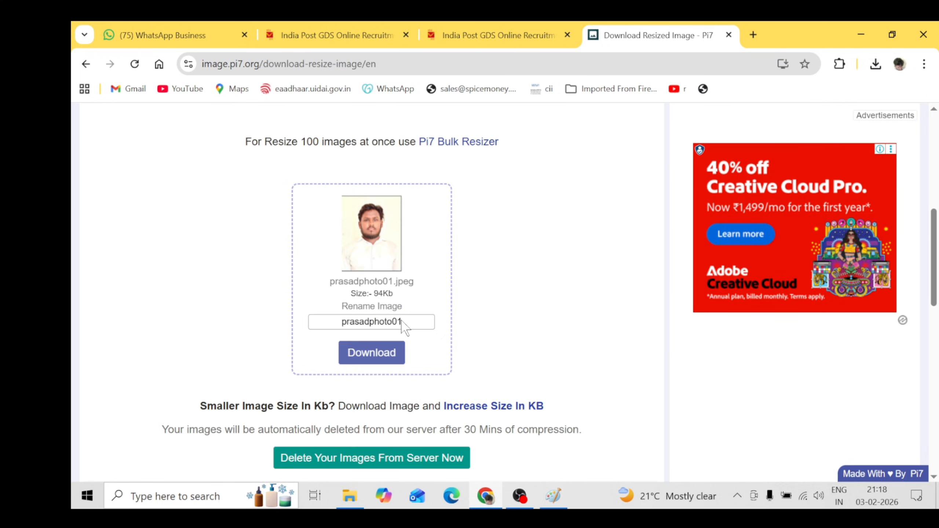
click(385, 354)
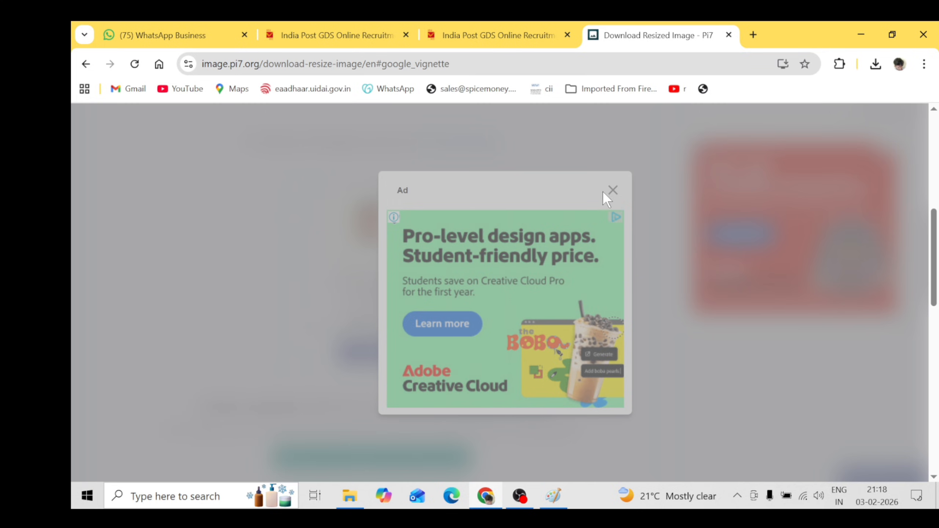
click(612, 189)
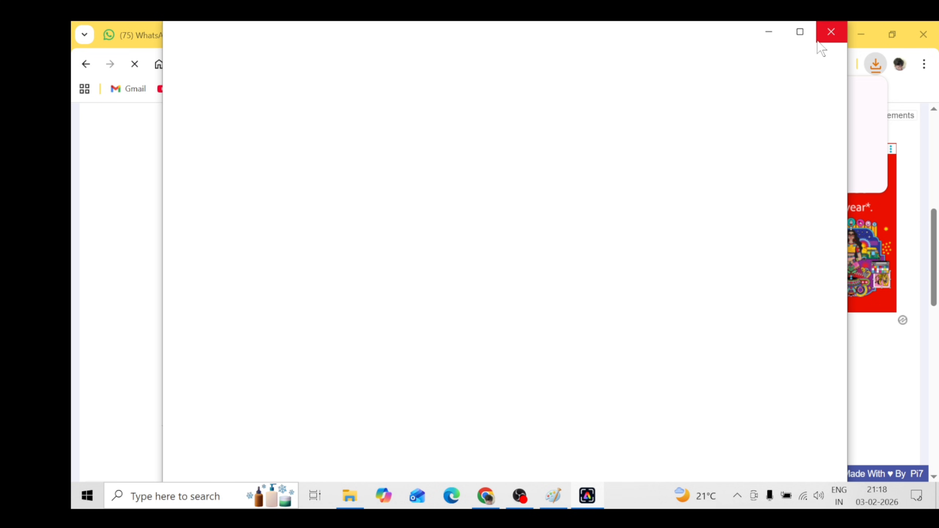
click(834, 34)
click(499, 36)
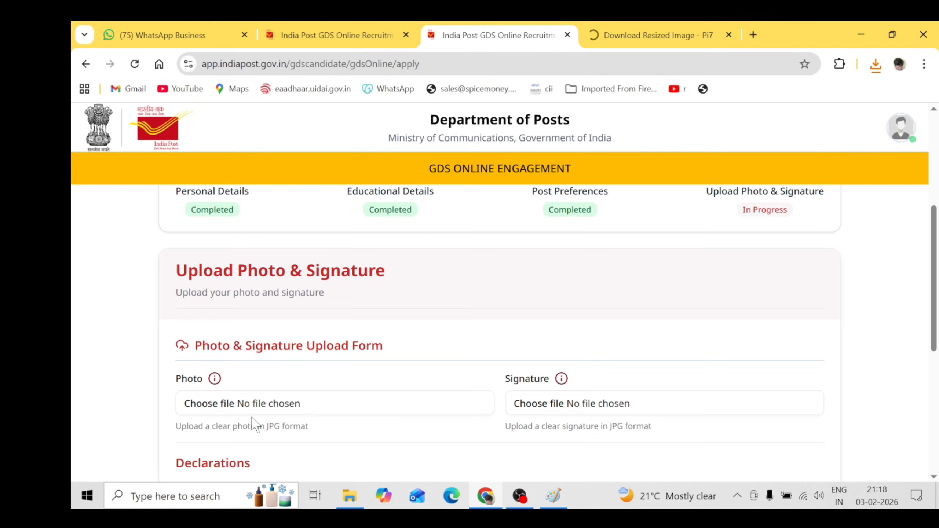
Attach the resized photo from Downloads to the Photo field and check its preview
click(208, 406)
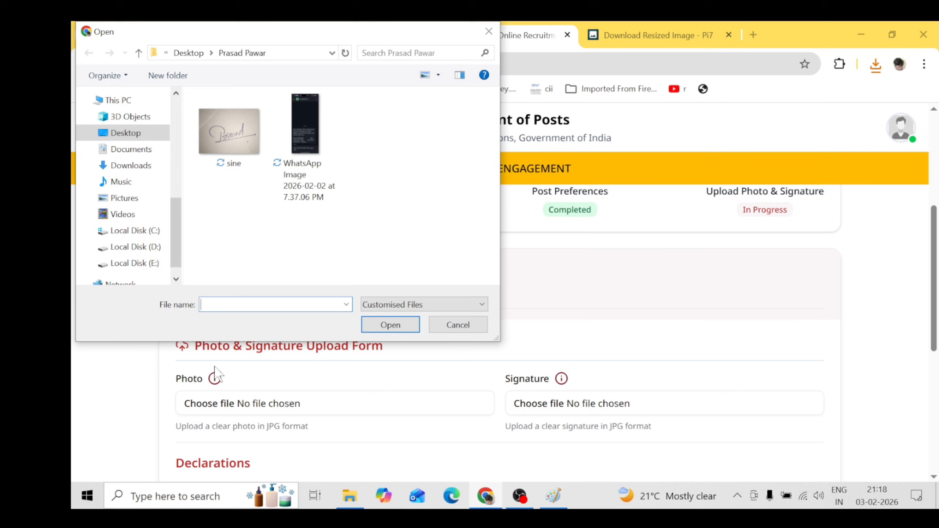
click(131, 166)
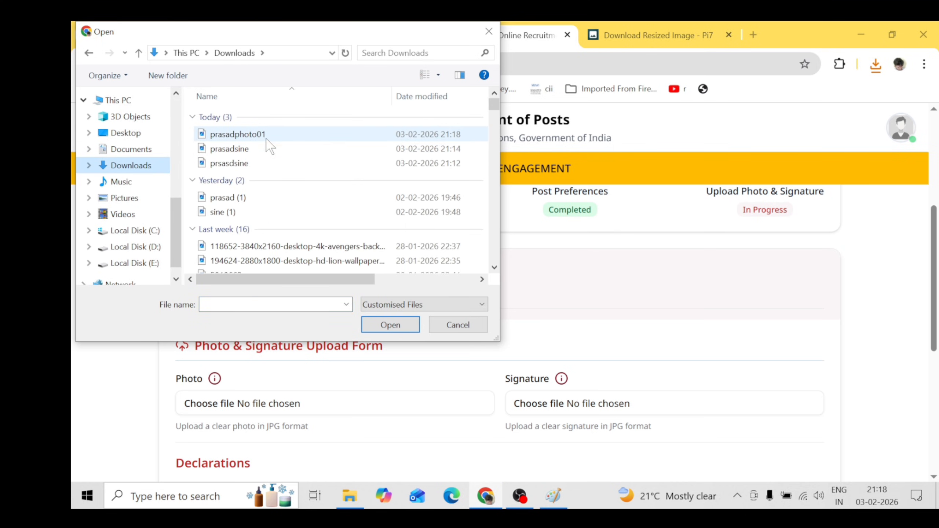
double_click(276, 140)
scroll(333, 414, down, 4)
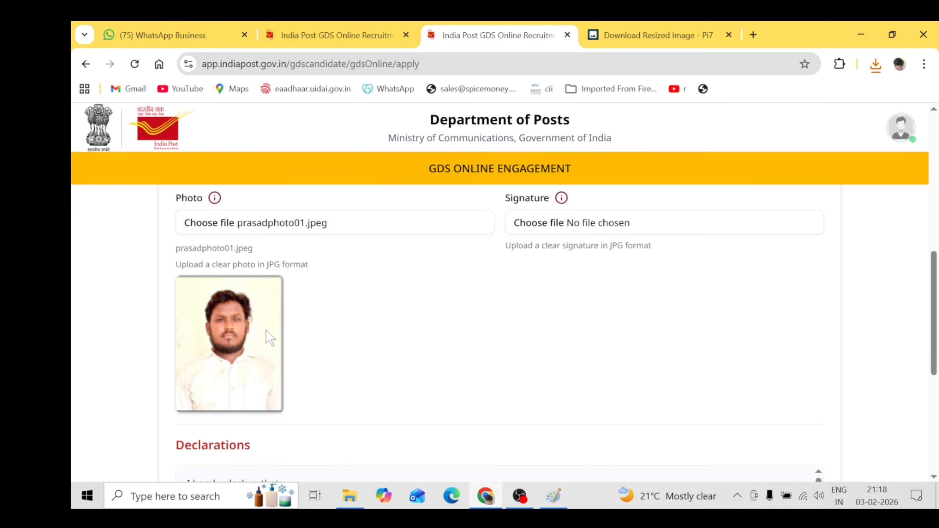
scroll(425, 276, up, 4)
scroll(426, 275, down, 2)
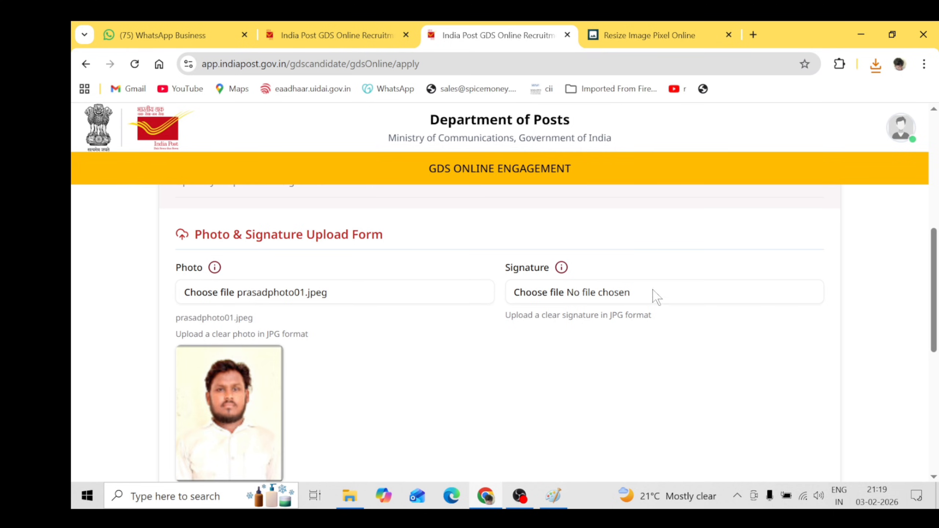
click(642, 36)
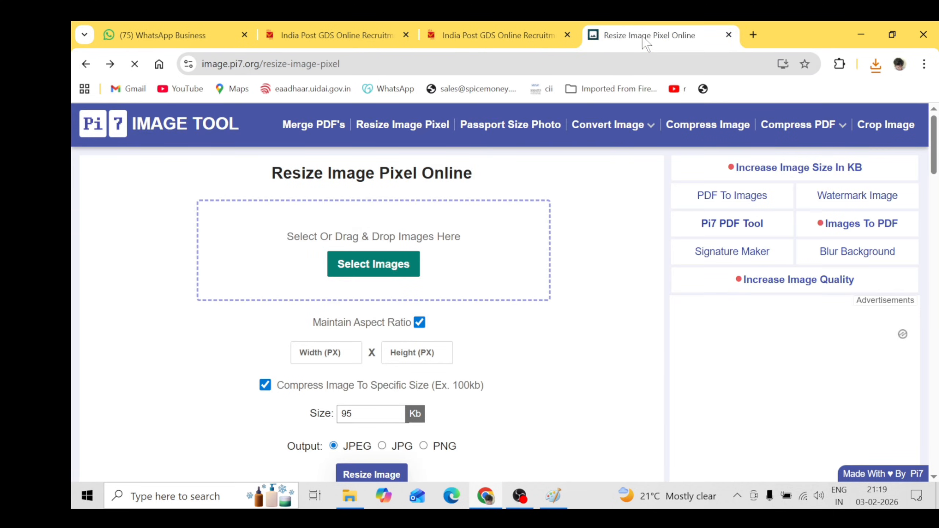
Load the 'sine' signature scan from the Desktop folder into Pi7
click(390, 273)
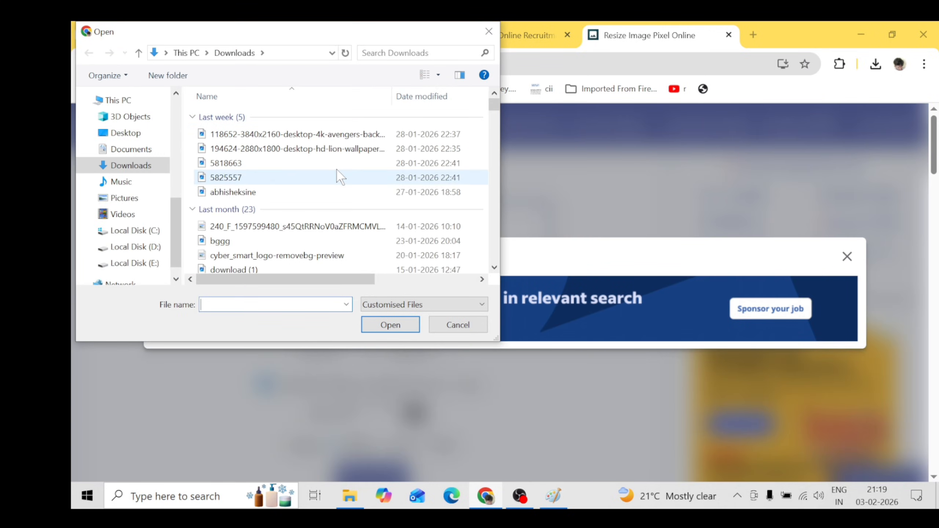
click(131, 137)
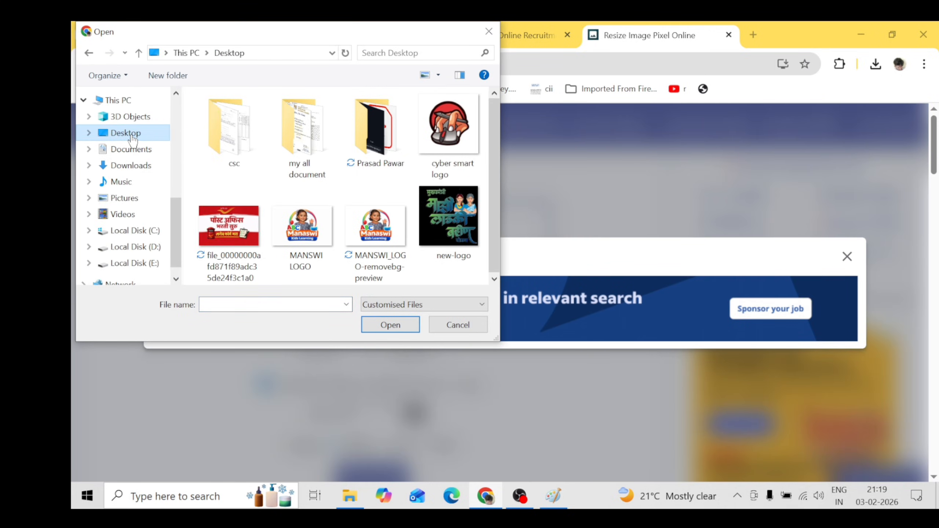
double_click(371, 135)
double_click(381, 131)
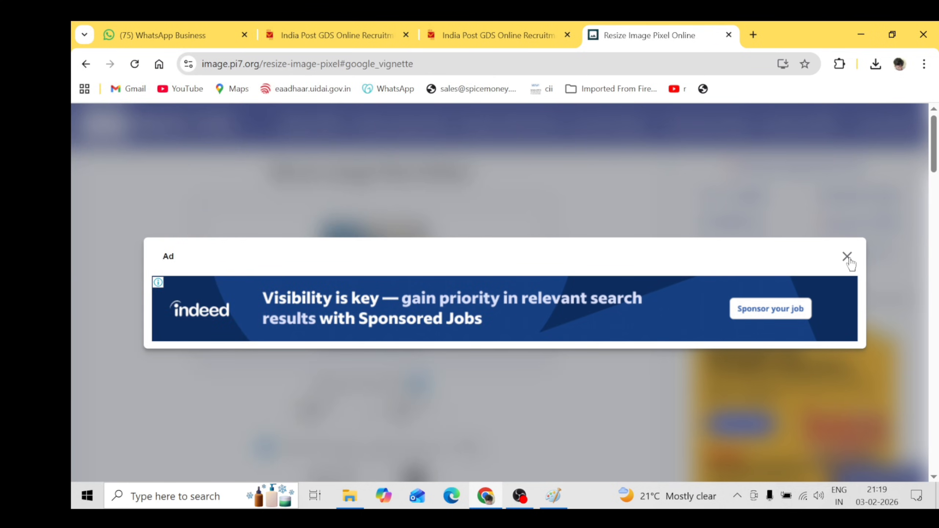
click(847, 257)
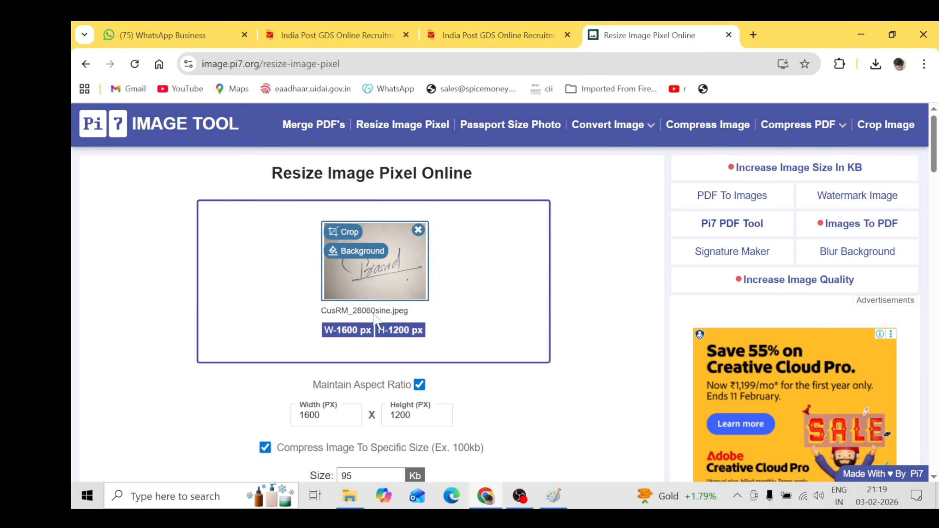
Set the signature to 300 × 119 px and start the resize
click(320, 415)
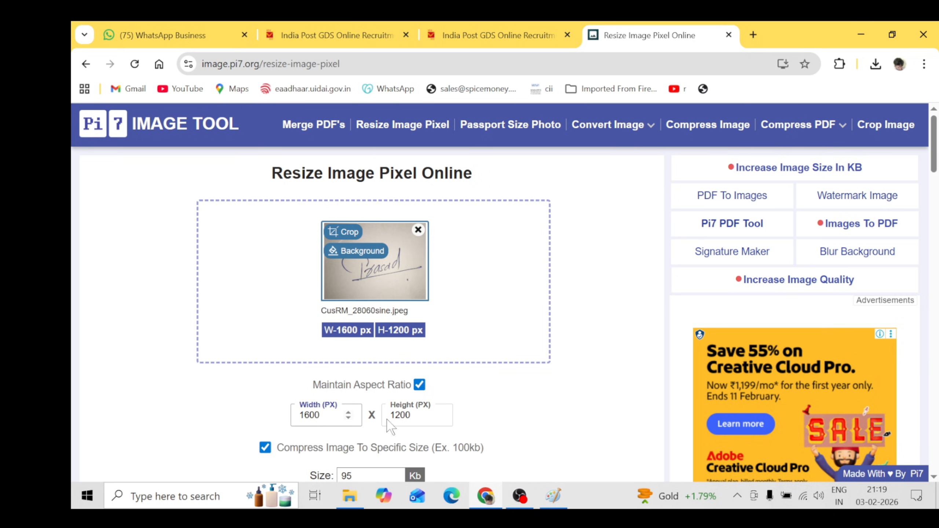
click(553, 496)
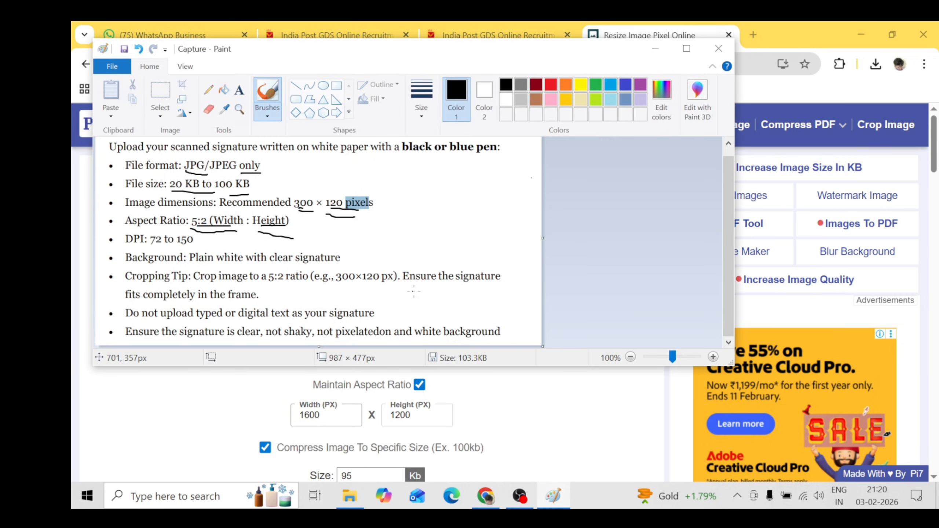
click(321, 415)
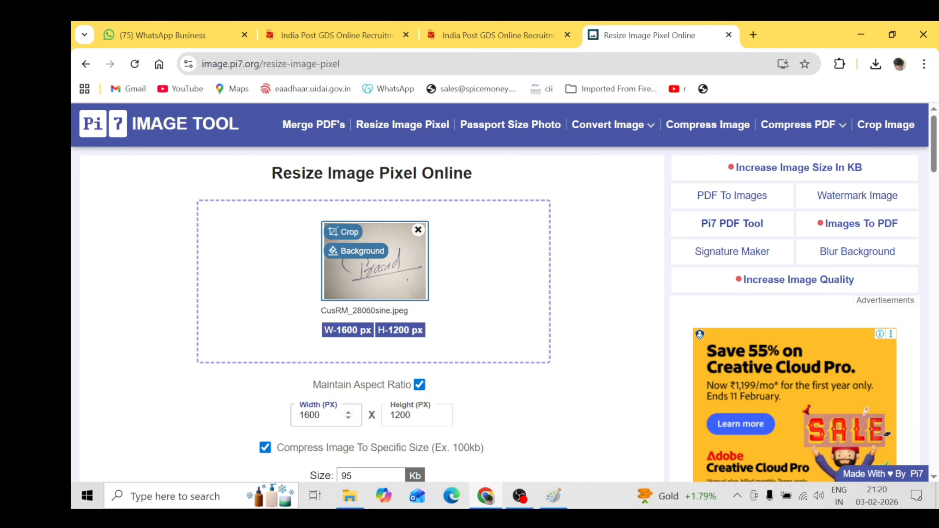
key(BackSpace)
key(BackSpace)
key(BackSpace)
key(BackSpace)
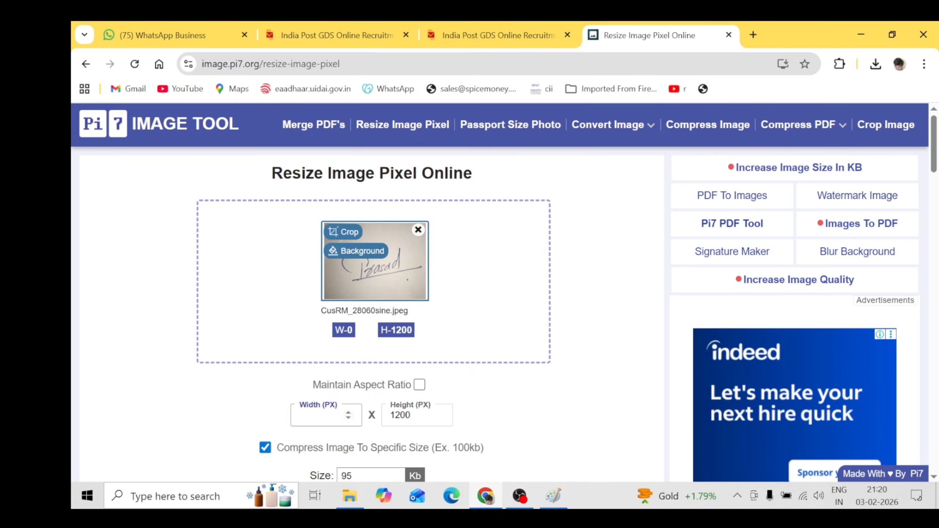
text(300)
click(416, 415)
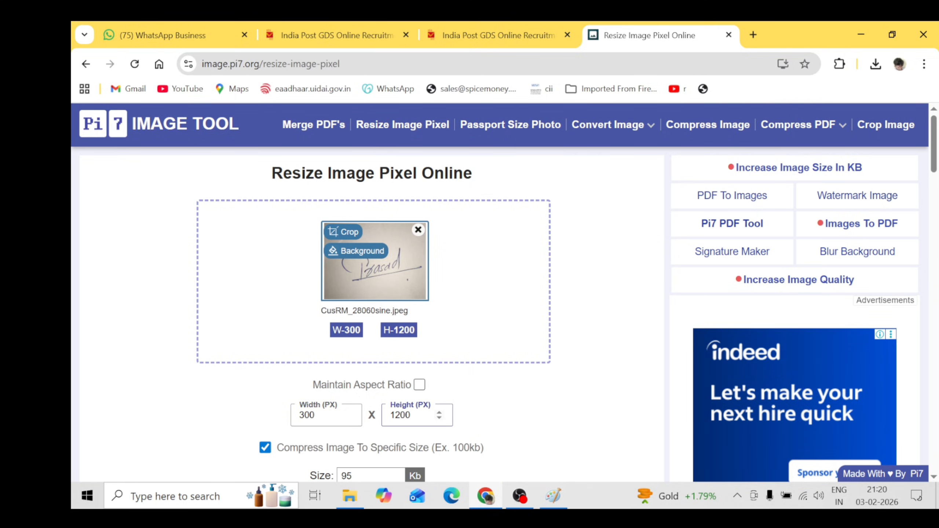
key(BackSpace)
scroll(425, 415, down, 5)
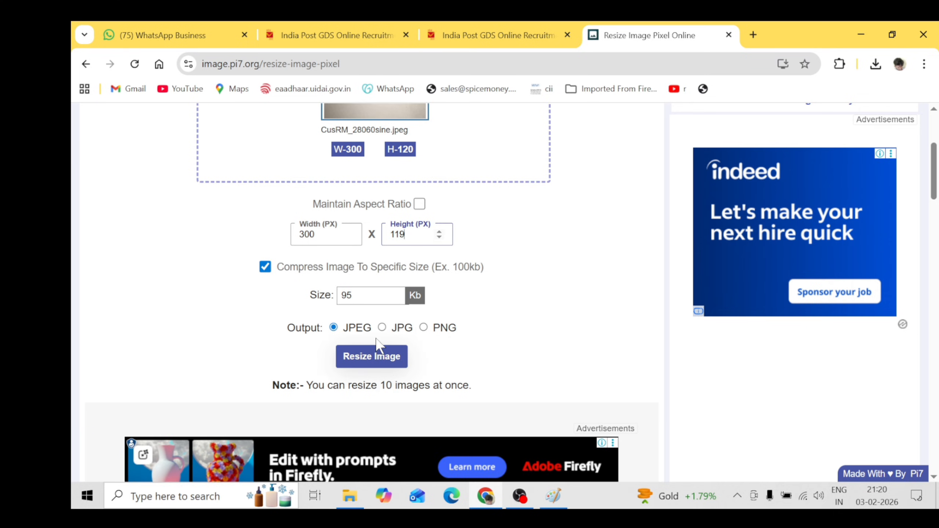
click(370, 359)
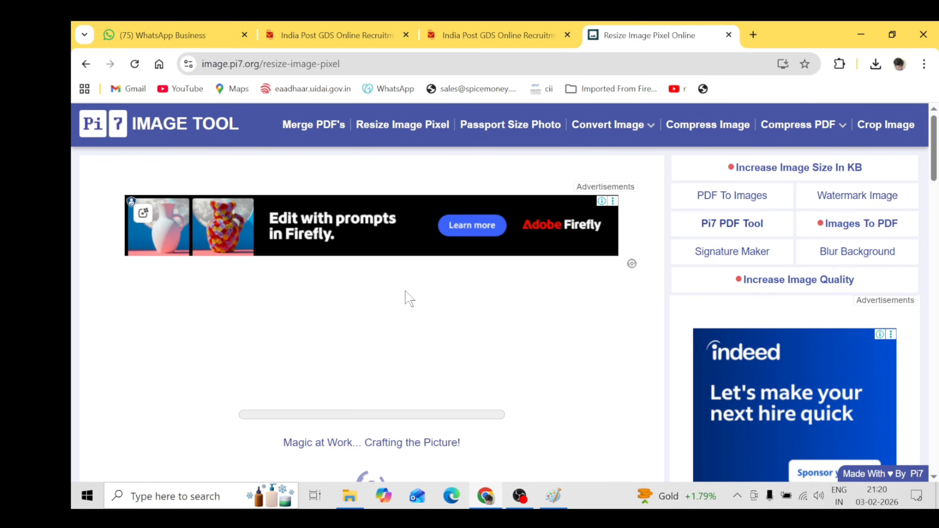
Name the resized signature 'sineprsas10' and download it
scroll(415, 294, down, 10)
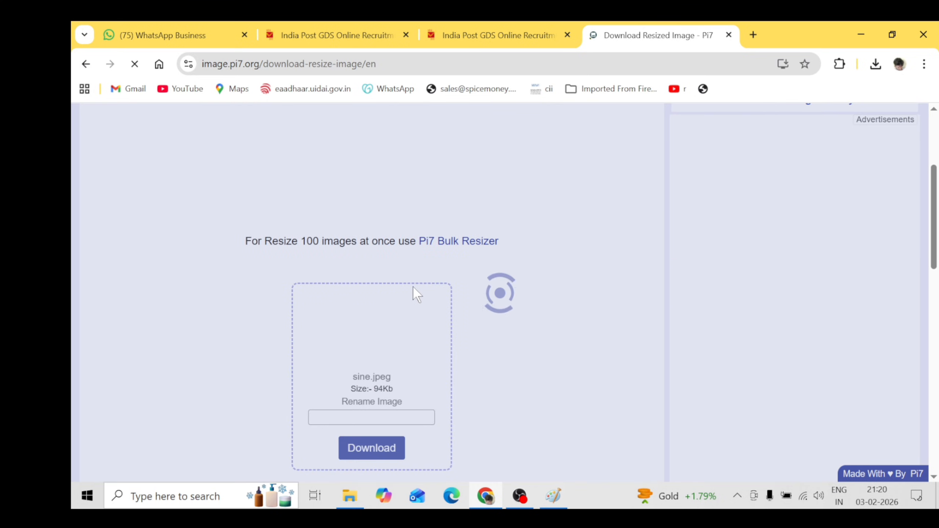
scroll(434, 331, up, 5)
click(375, 237)
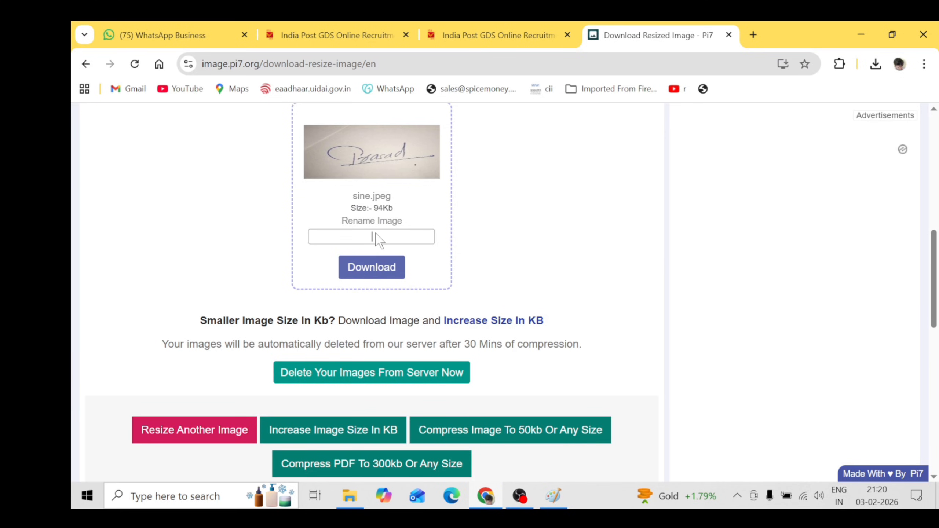
text(sineprsas10)
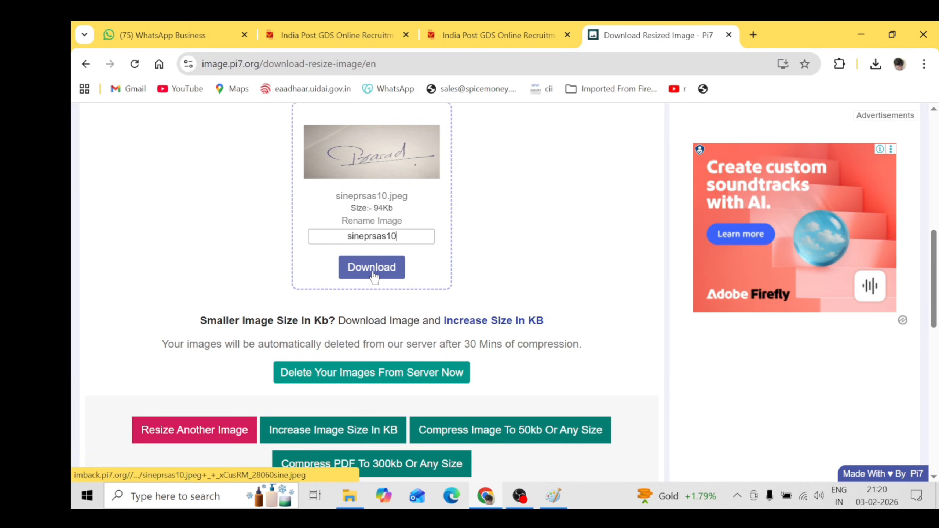
click(373, 274)
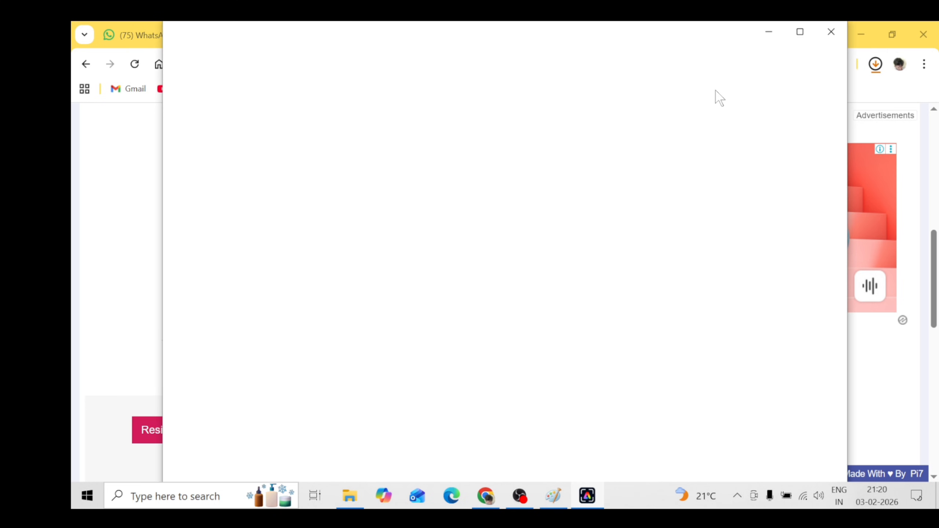
click(832, 32)
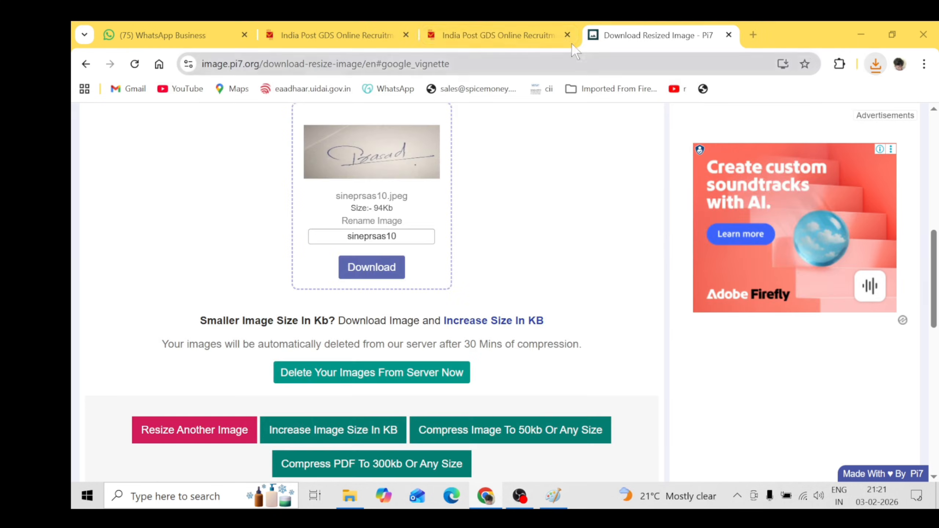
Attach prasadsine.jpeg from Downloads to the Signature field
click(497, 37)
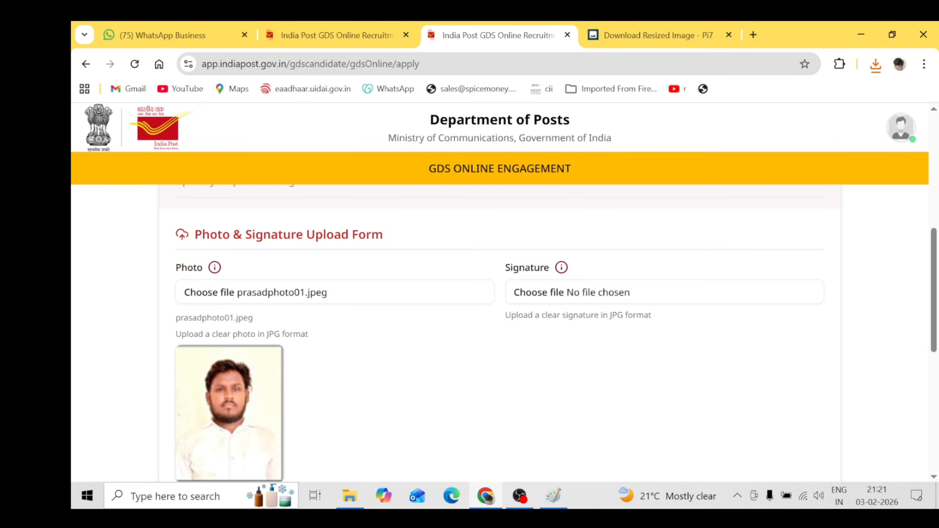
click(539, 296)
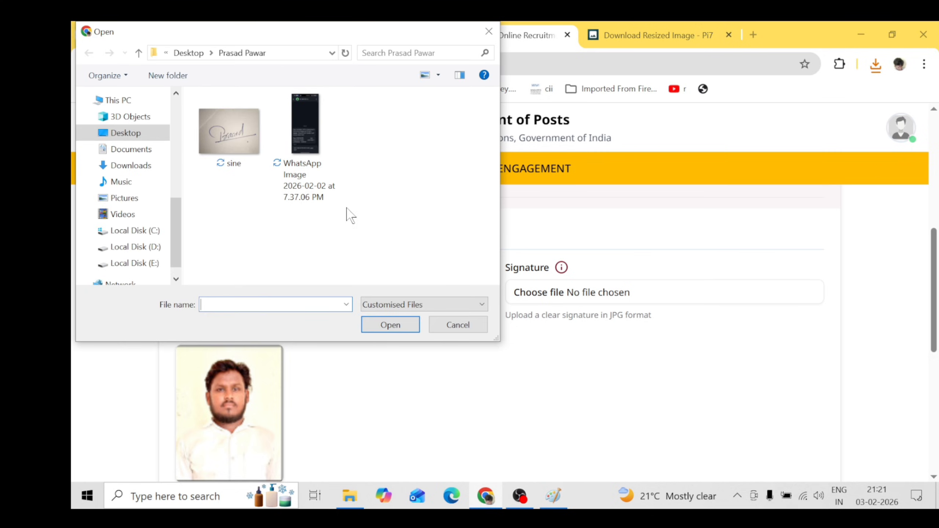
click(133, 167)
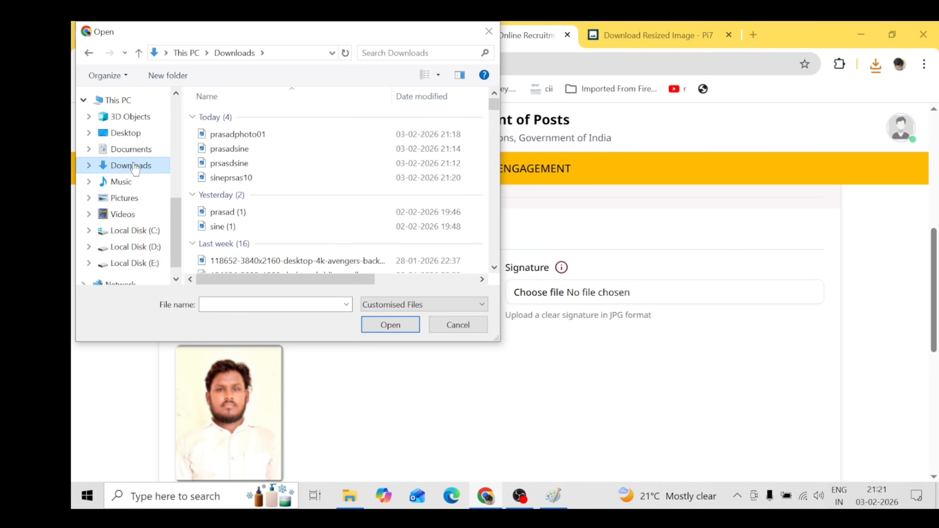
double_click(280, 138)
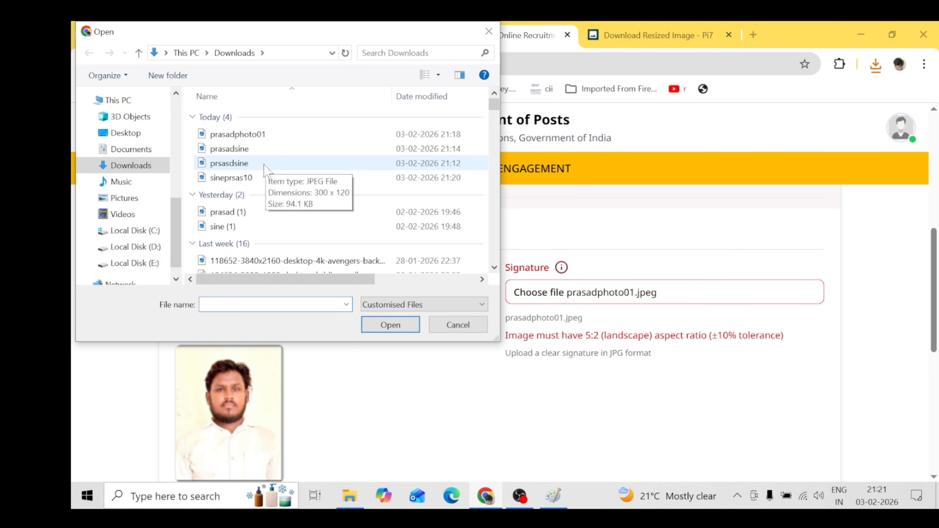
double_click(263, 149)
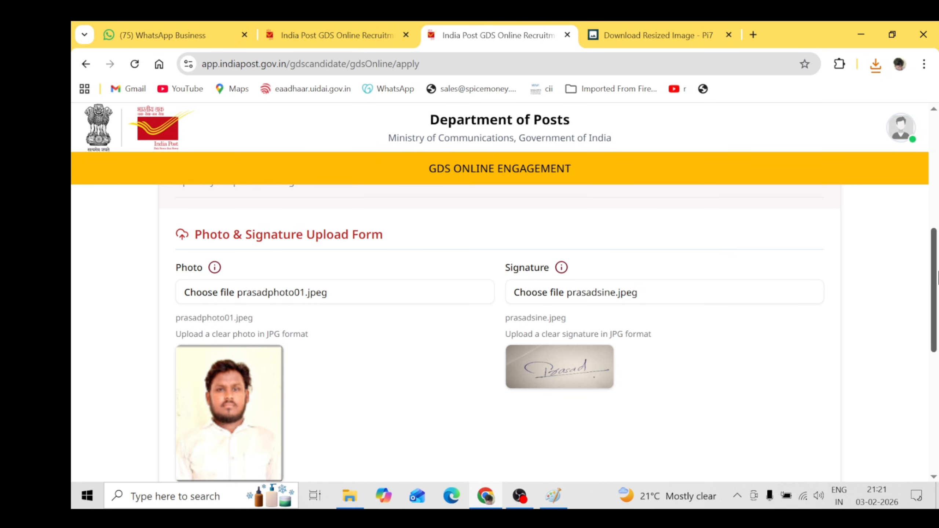
drag(938, 278, 937, 400)
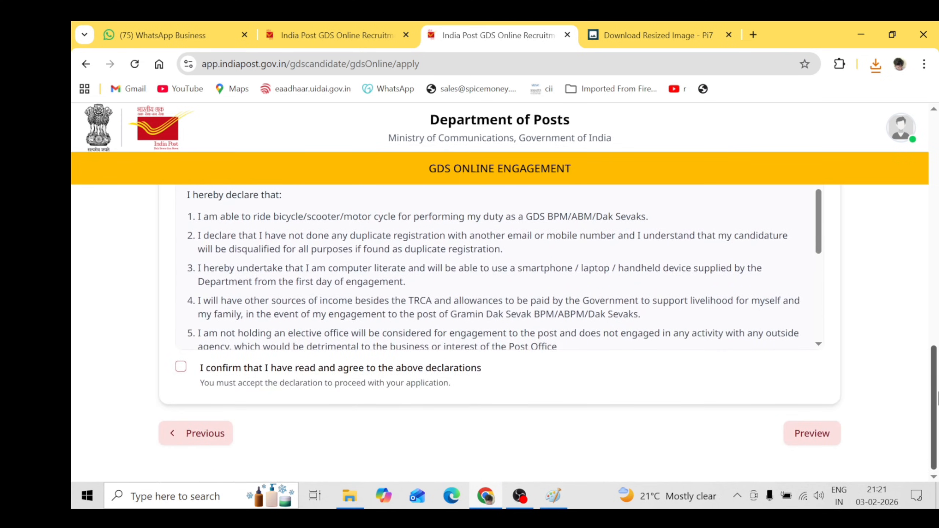
Accept the declarations and open the full application preview
click(182, 368)
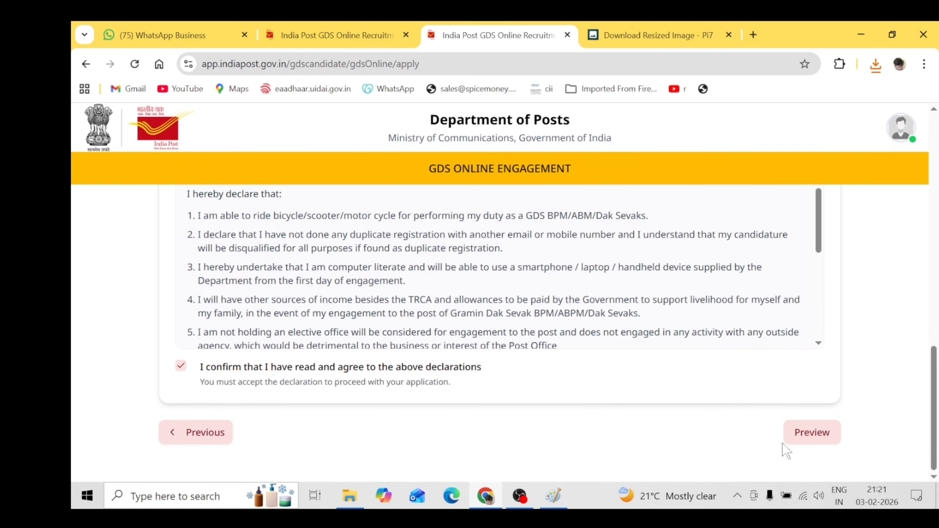
click(811, 439)
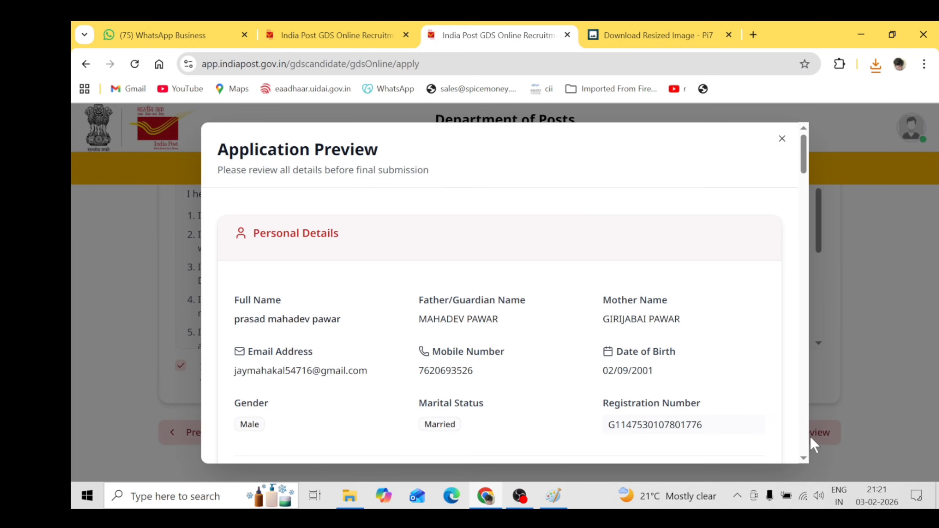
scroll(538, 383, down, 10)
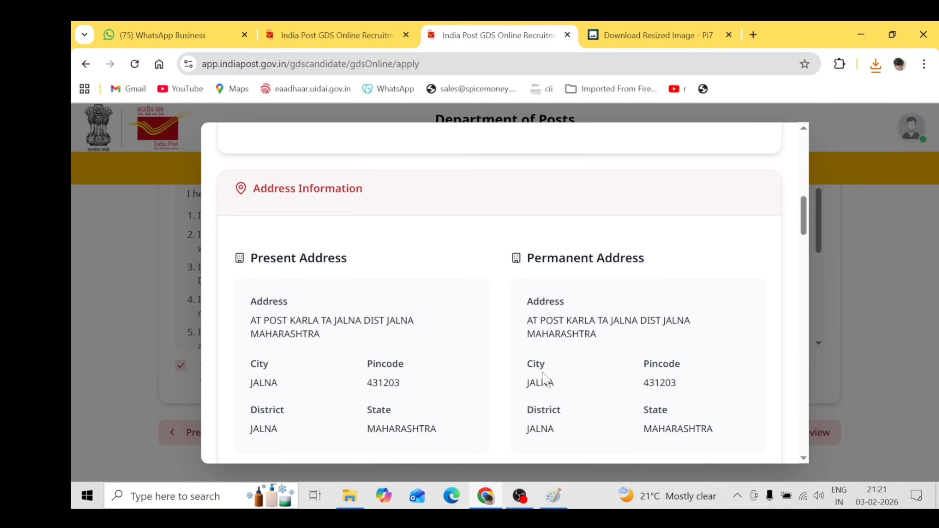
scroll(544, 373, down, 5)
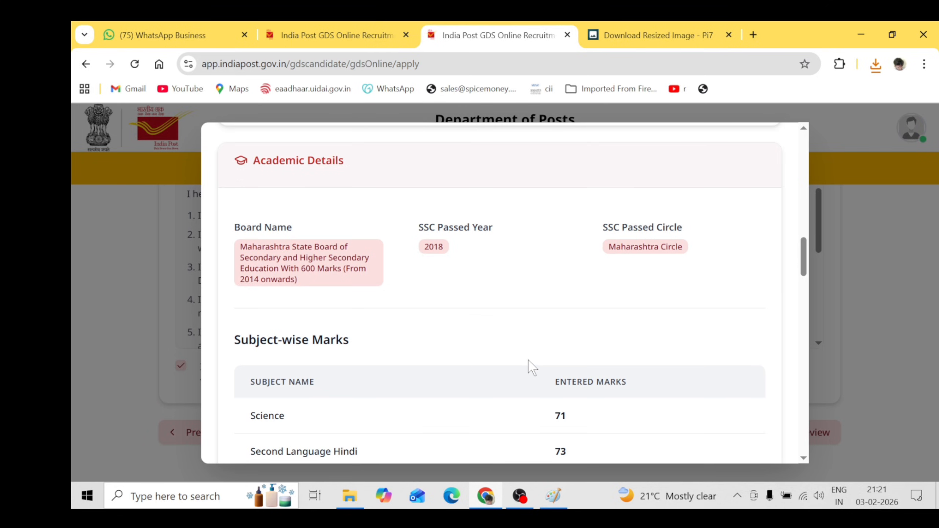
Review the rest of the application preview and request final submission
scroll(532, 367, down, 10)
scroll(538, 364, down, 3)
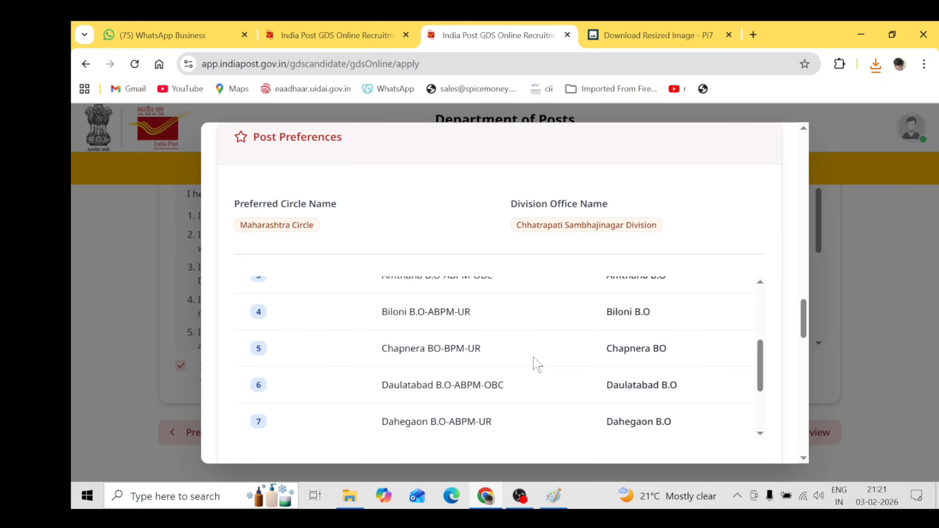
scroll(537, 365, down, 3)
scroll(537, 363, down, 10)
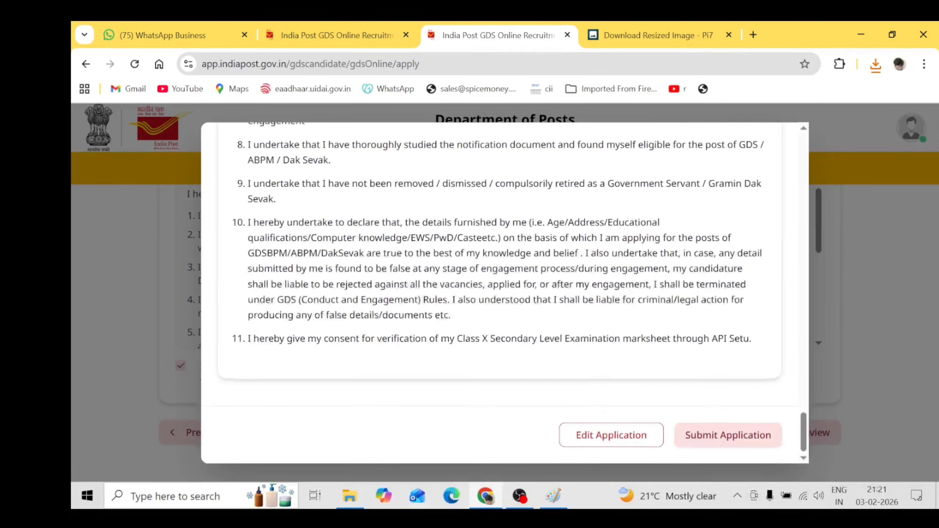
scroll(582, 387, up, 8)
scroll(582, 387, down, 8)
scroll(488, 348, up, 4)
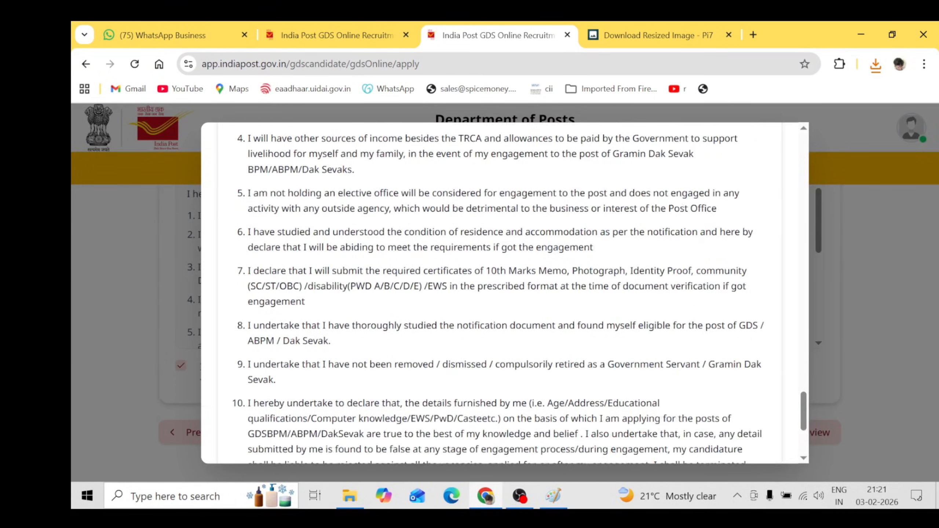
scroll(607, 405, down, 4)
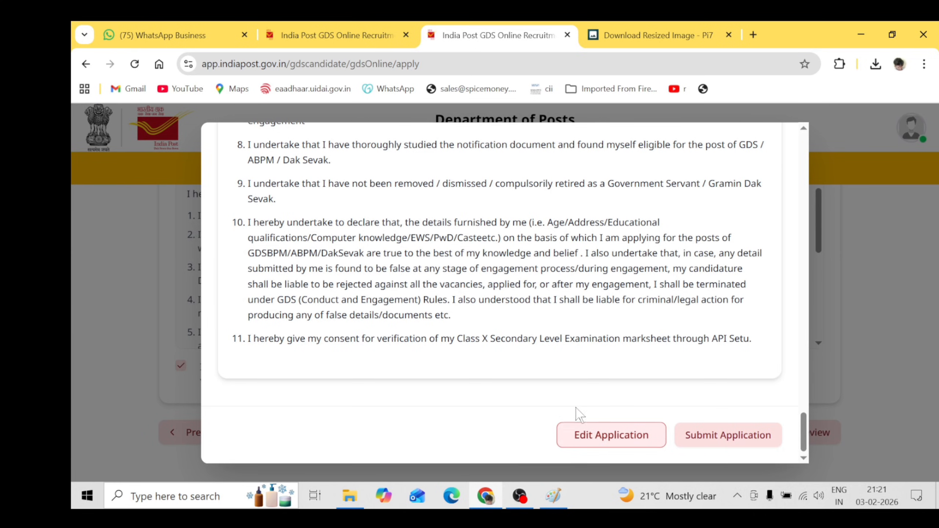
click(732, 444)
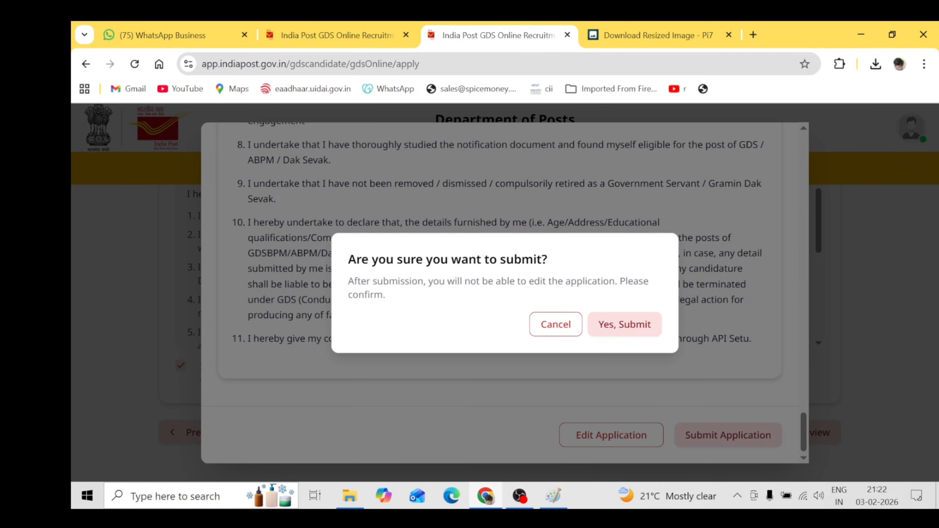
Confirm the final submission, choose UPI as payment mode and start paying the fee
click(623, 329)
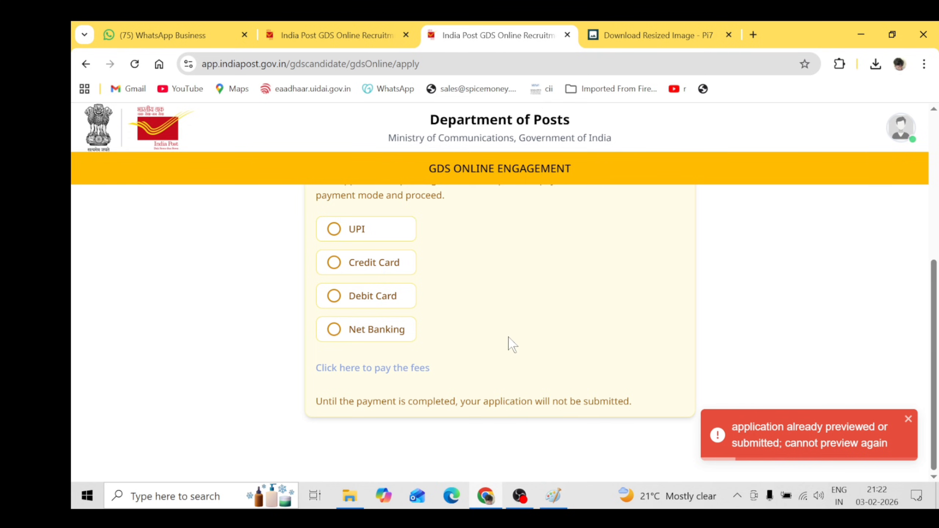
scroll(510, 343, up, 5)
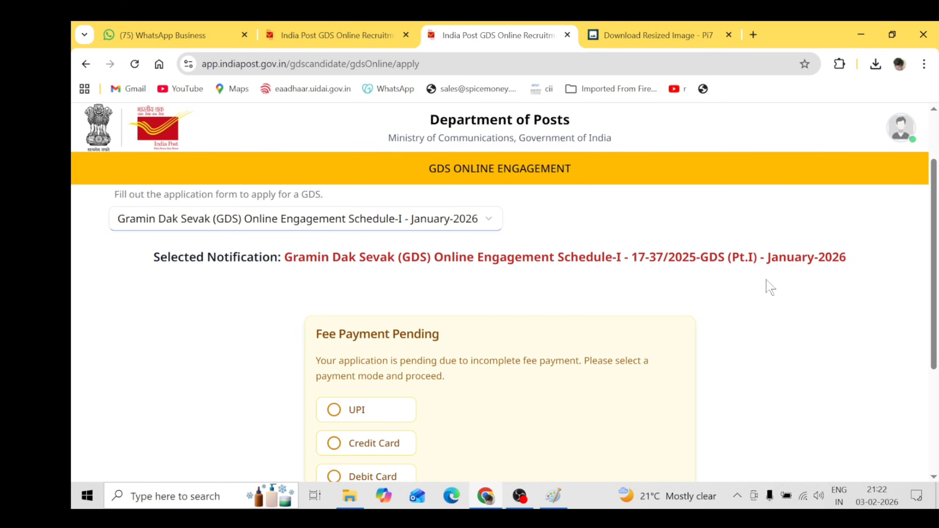
drag(934, 236, 929, 293)
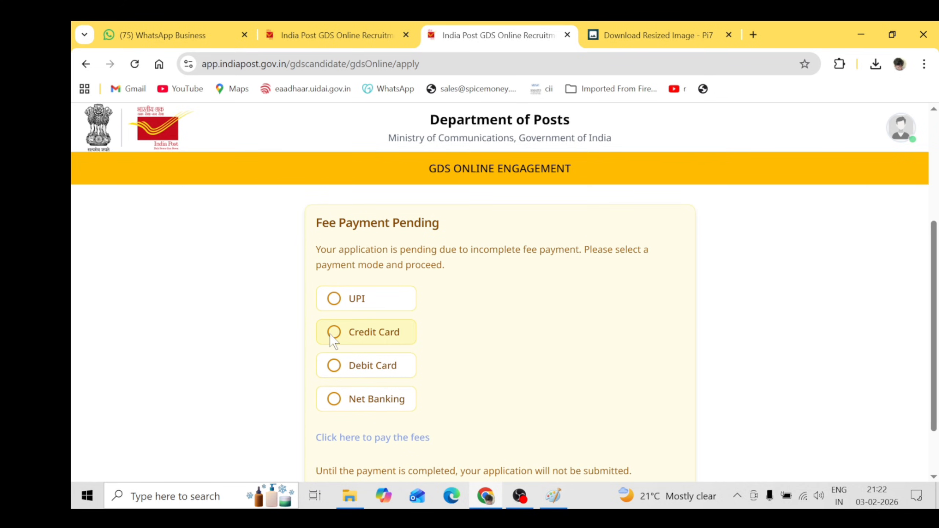
click(336, 301)
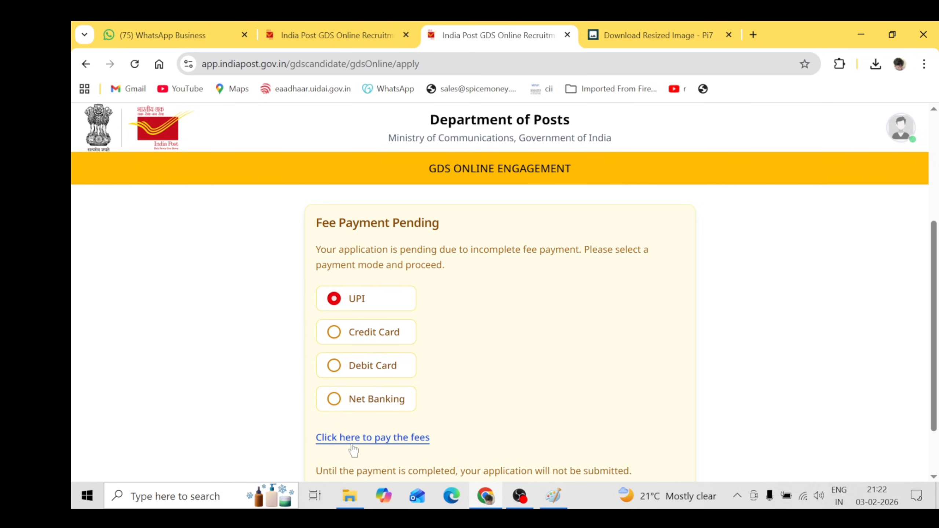
click(391, 440)
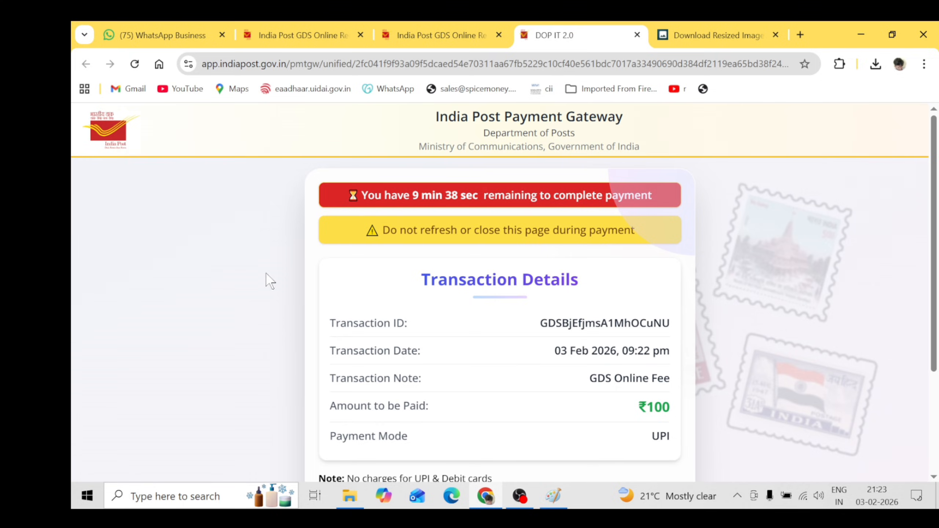
Proceed with the ₹100 GDS Online Fee payment from the India Post Payment Gateway
drag(938, 218, 938, 291)
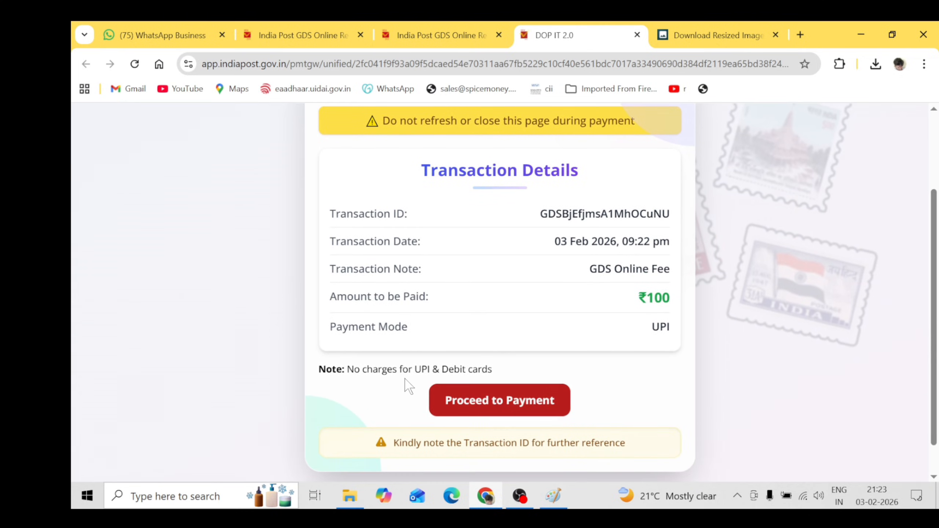
click(497, 405)
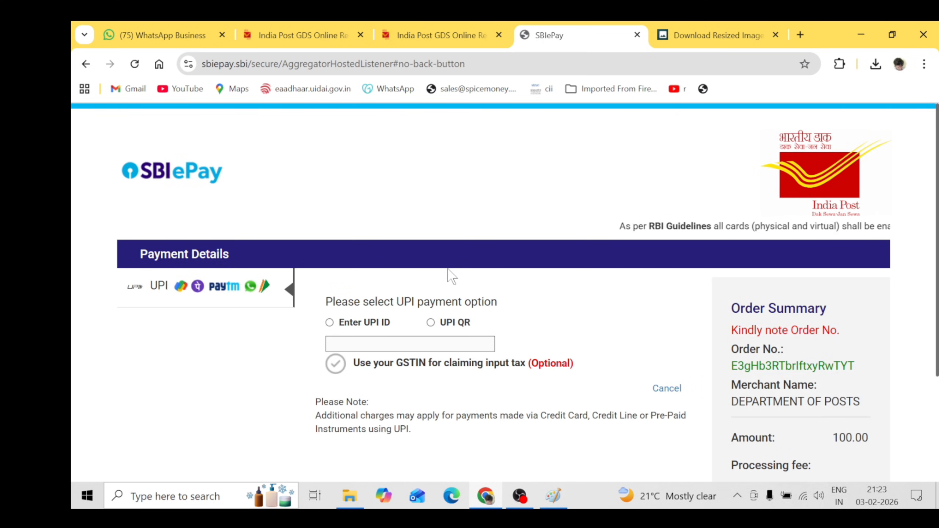
Pay the 100.00 fee in SBIePay using a UPI QR code
click(431, 323)
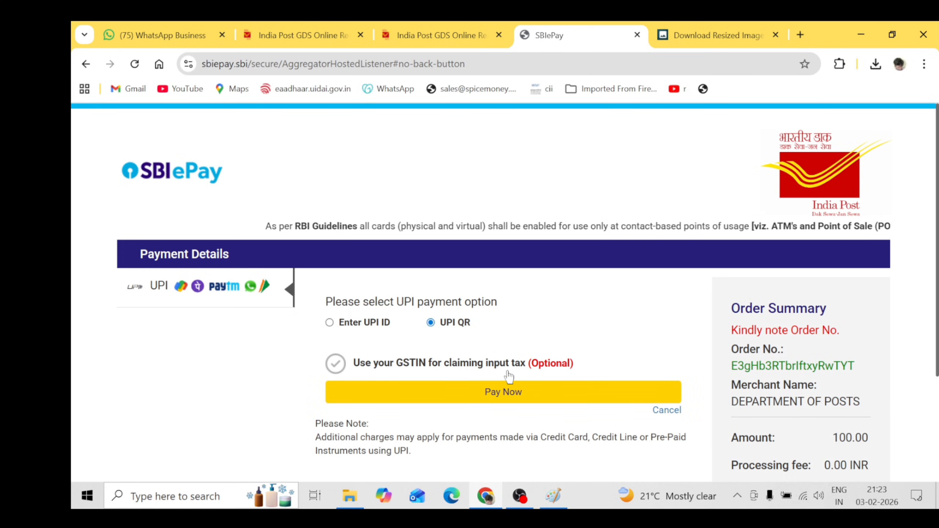
click(524, 398)
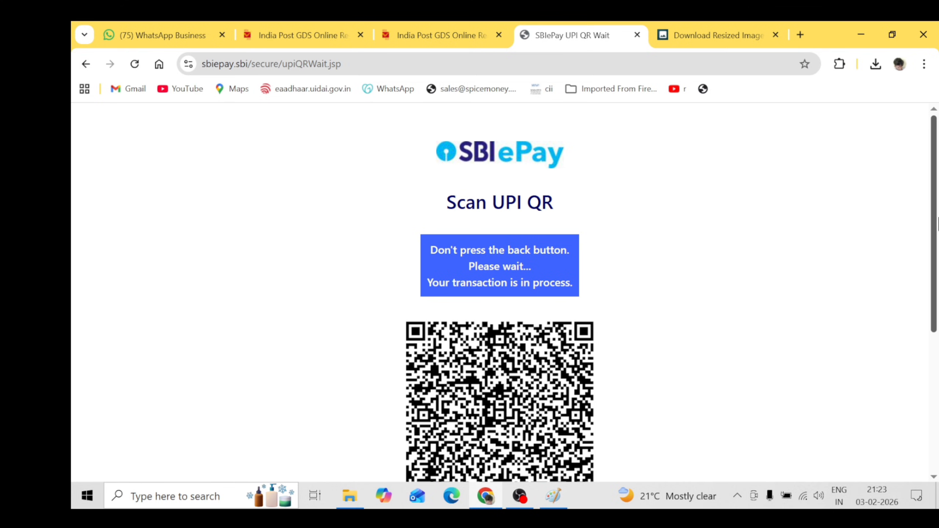
drag(932, 218, 932, 264)
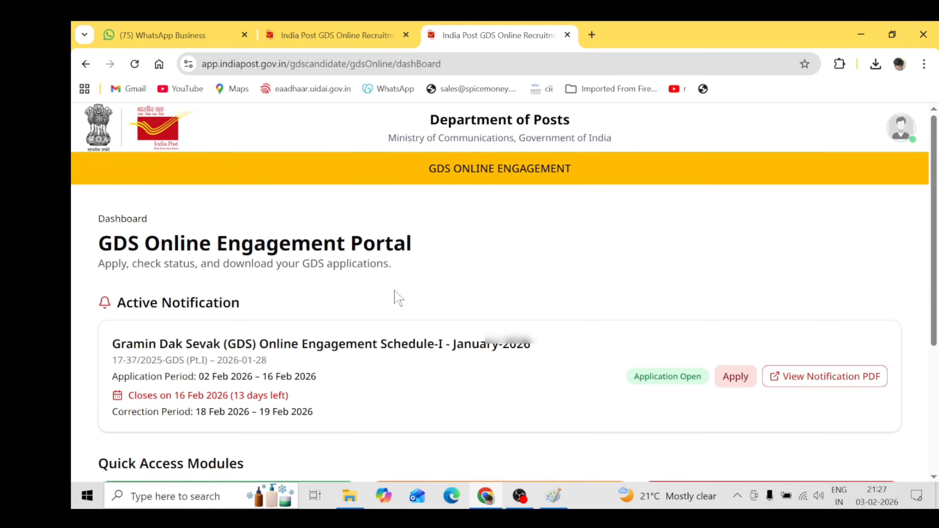
Download the submitted application's PDF from My Applications and open it in a new tab
scroll(395, 291, down, 5)
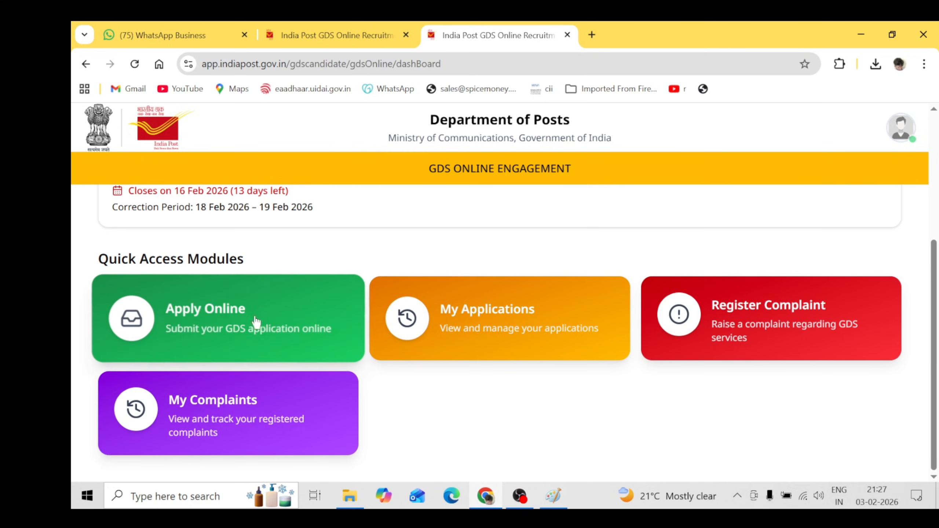
click(481, 329)
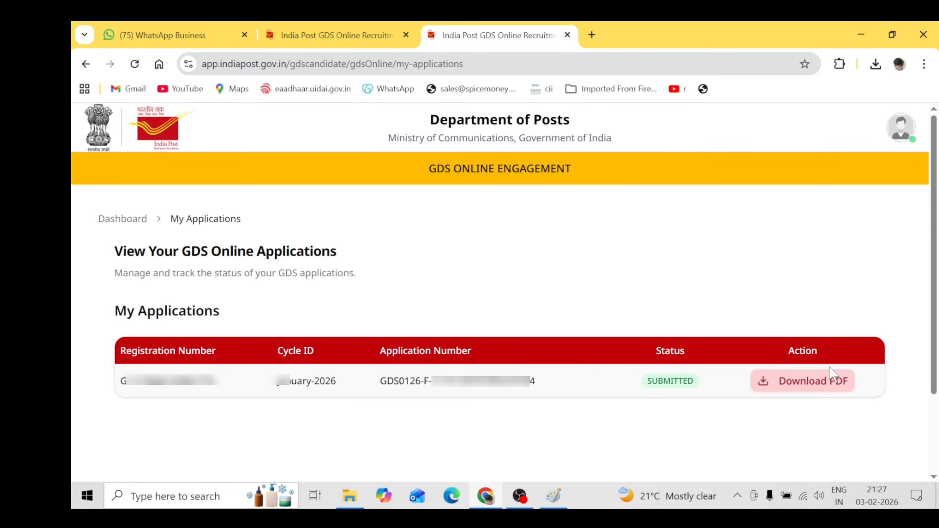
click(800, 381)
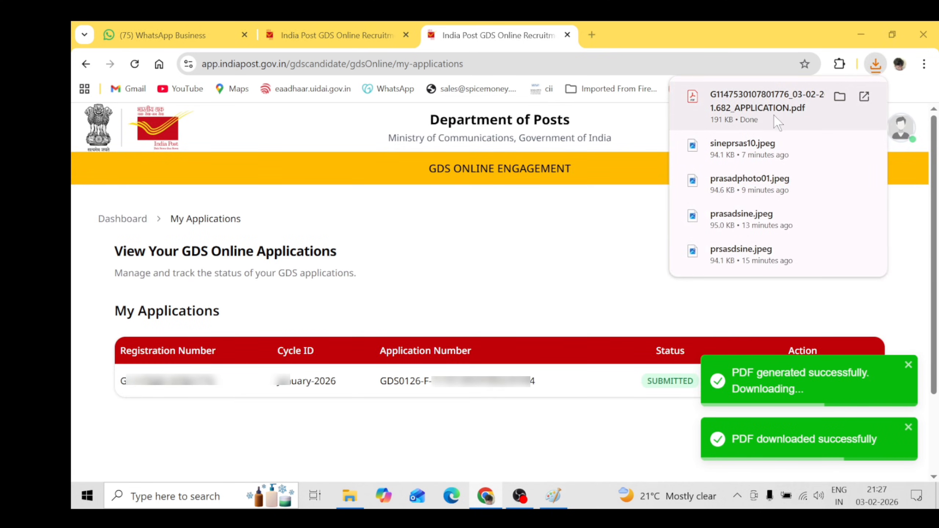
click(776, 121)
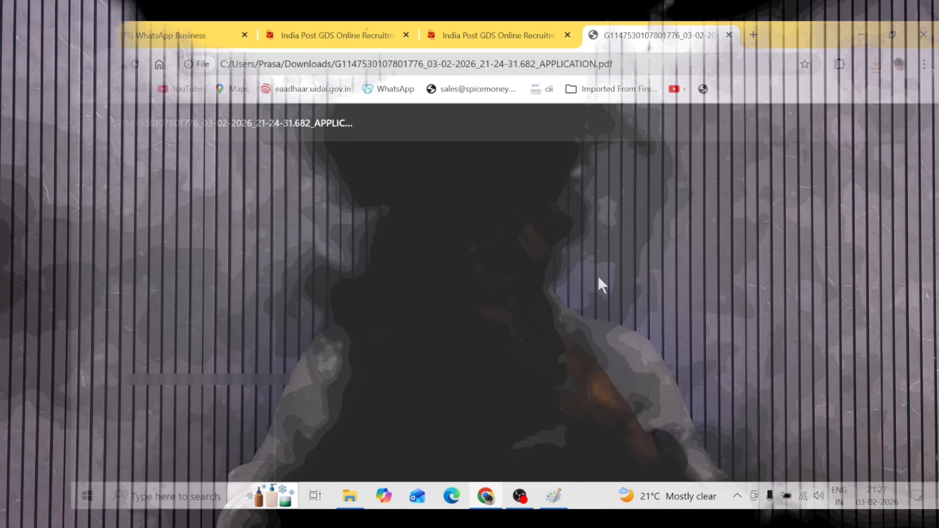